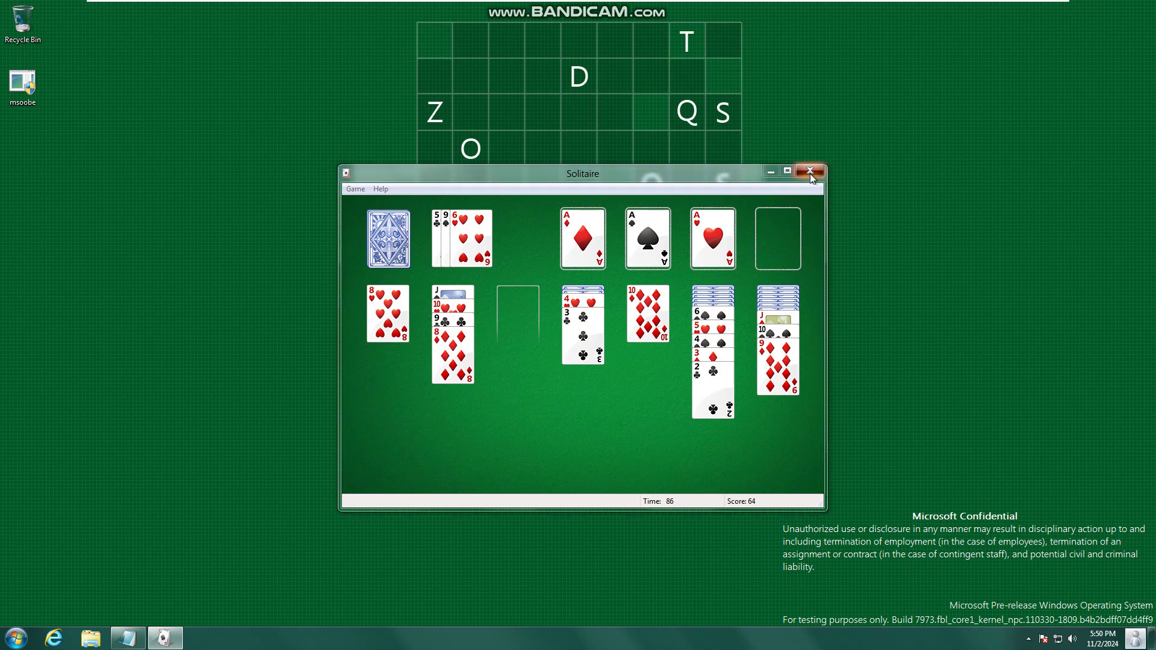
# - Close Solitaire without saving and launch Paint from the Start search
pyautogui.click(615, 354)
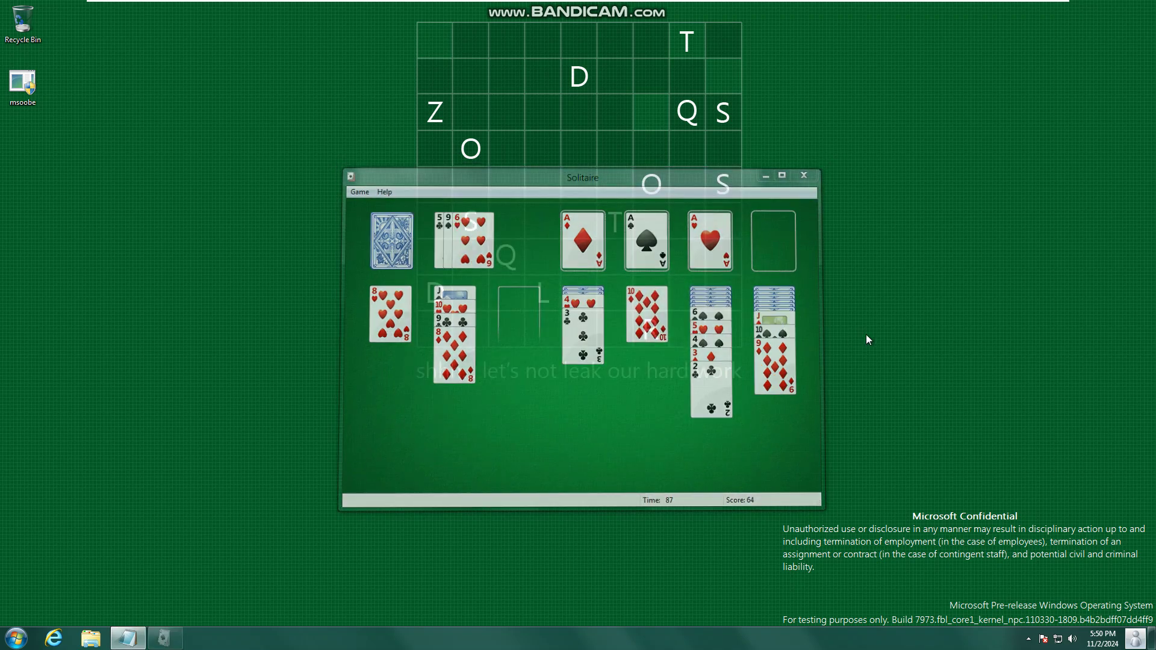
pyautogui.press('super')
pyautogui.moveTo(1111, 2)
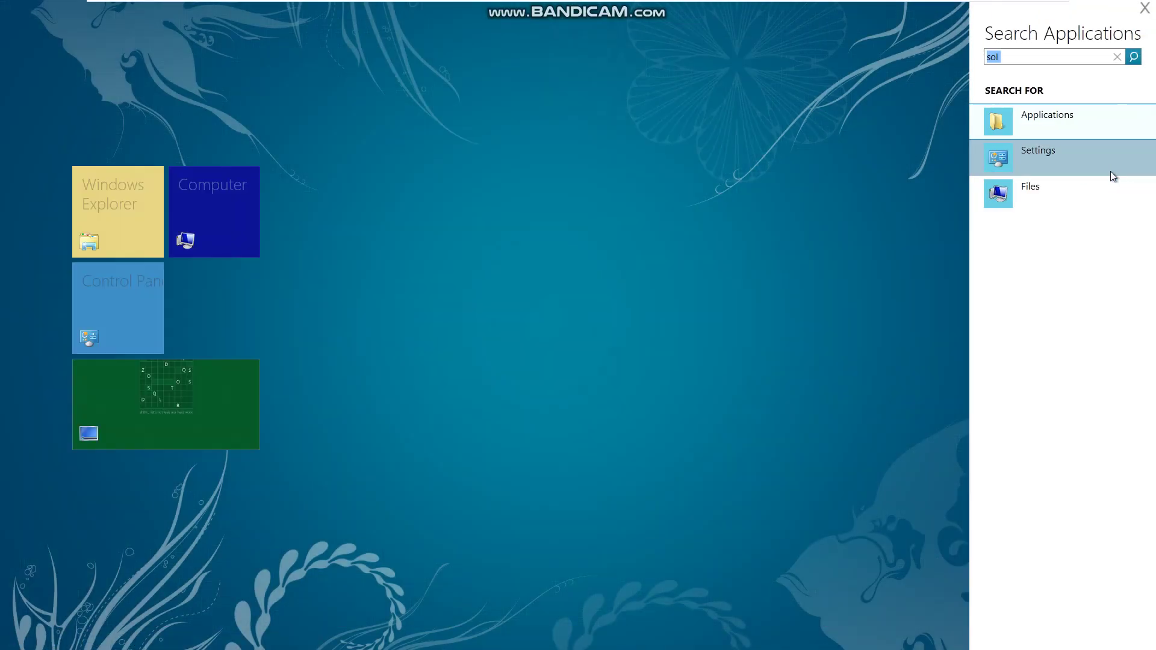
pyautogui.press('BackSpace')
pyautogui.write('paint')
pyautogui.press('Return')
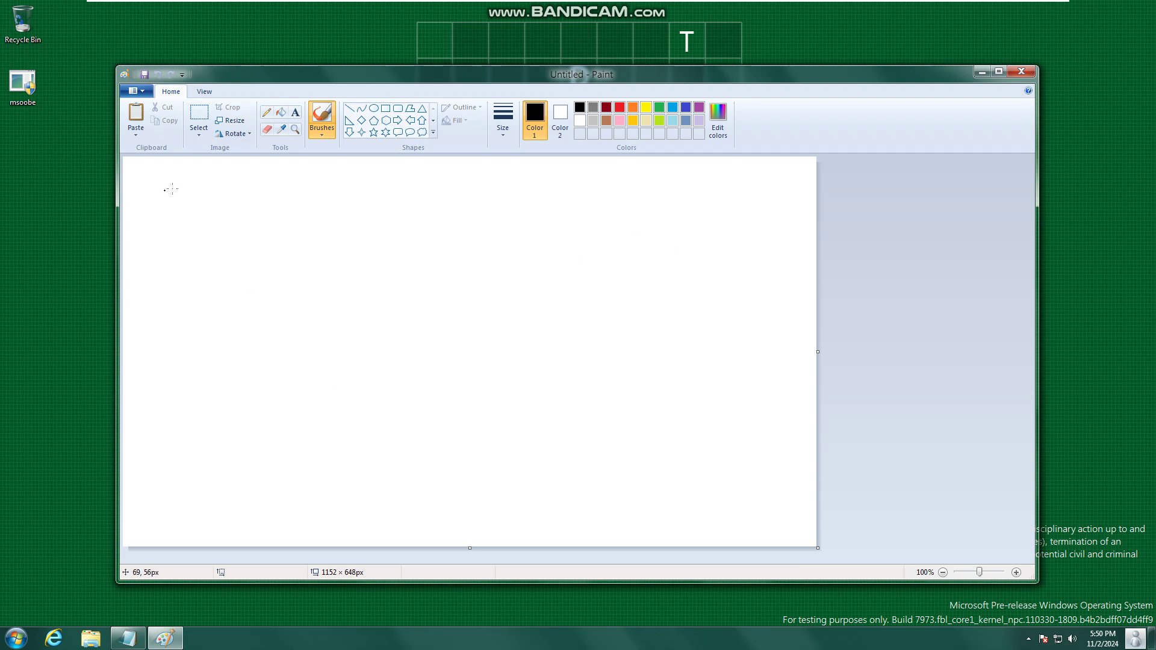
# - Undo a stray stroke, then hand-draw the digits 7973 with the brush
pyautogui.moveTo(144, 279); pyautogui.dragTo(281, 290)
pyautogui.click(157, 75)
pyautogui.moveTo(149, 229)
pyautogui.mouseDown()
pyautogui.moveTo(239, 239)
pyautogui.moveTo(202, 411)
pyautogui.mouseUp()
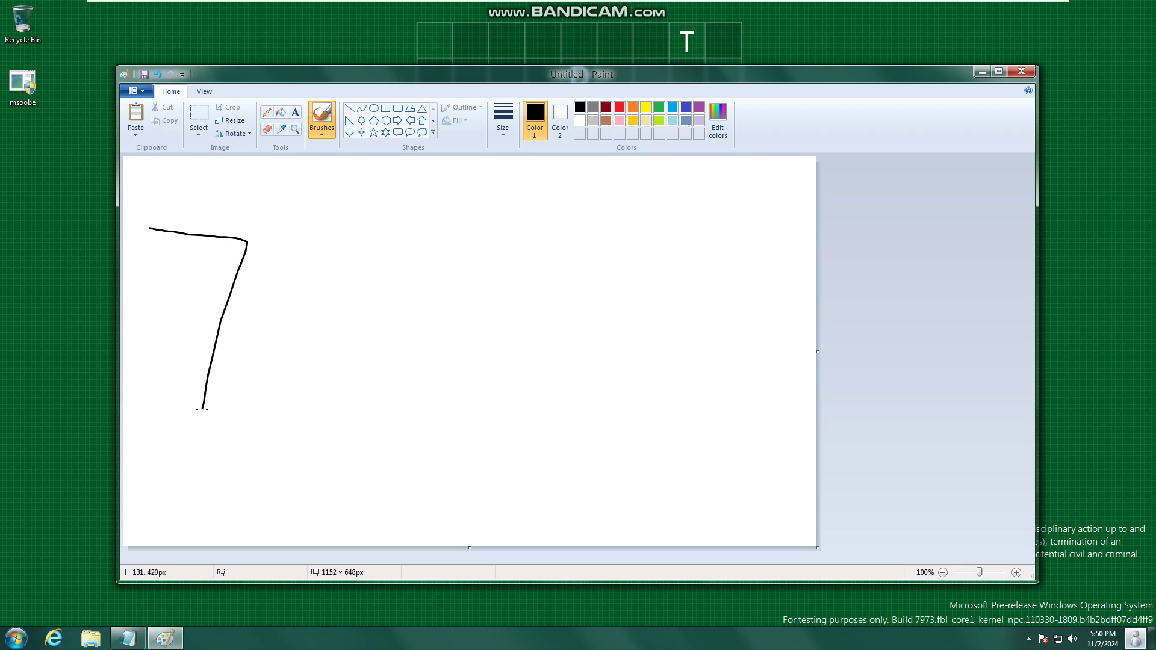
pyautogui.moveTo(375, 230)
pyautogui.mouseDown()
pyautogui.moveTo(299, 277)
pyautogui.moveTo(377, 275)
pyautogui.moveTo(381, 413)
pyautogui.mouseUp()
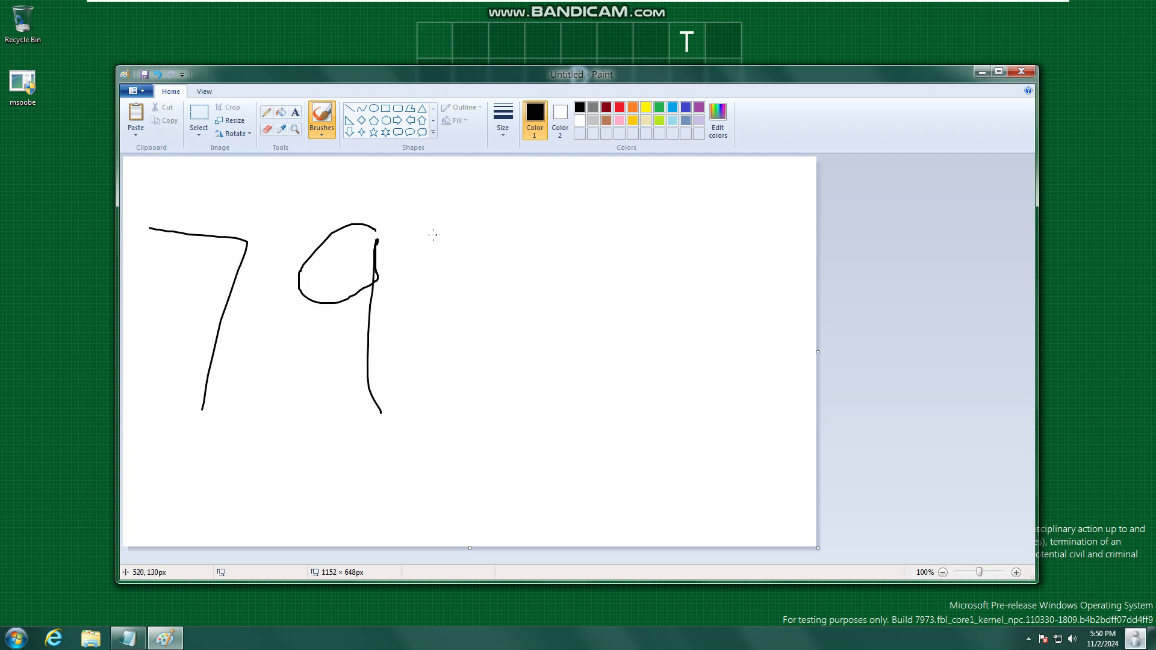
pyautogui.moveTo(455, 227)
pyautogui.mouseDown()
pyautogui.moveTo(532, 254)
pyautogui.moveTo(490, 391)
pyautogui.mouseUp()
pyautogui.moveTo(584, 239)
pyautogui.mouseDown()
pyautogui.moveTo(658, 240)
pyautogui.moveTo(642, 325)
pyautogui.moveTo(583, 432)
pyautogui.mouseUp()
# - Close Paint, saving the drawing as a PNG file in the Pictures library
pyautogui.click(1023, 68)
pyautogui.click(552, 329)
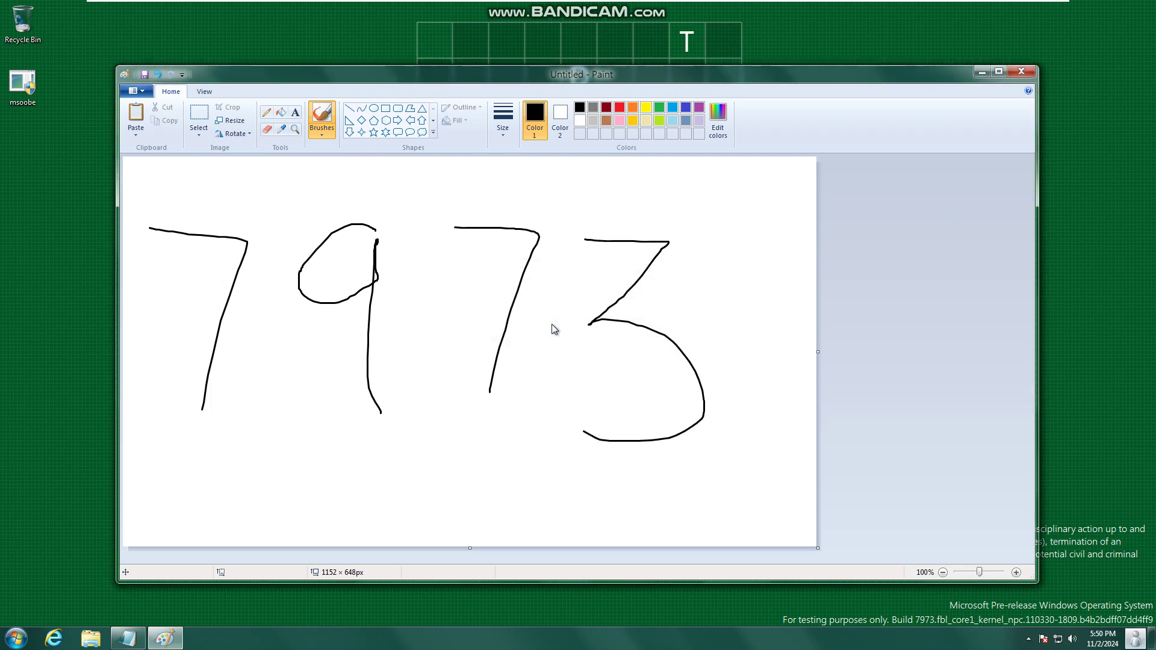
pyautogui.write('7937')
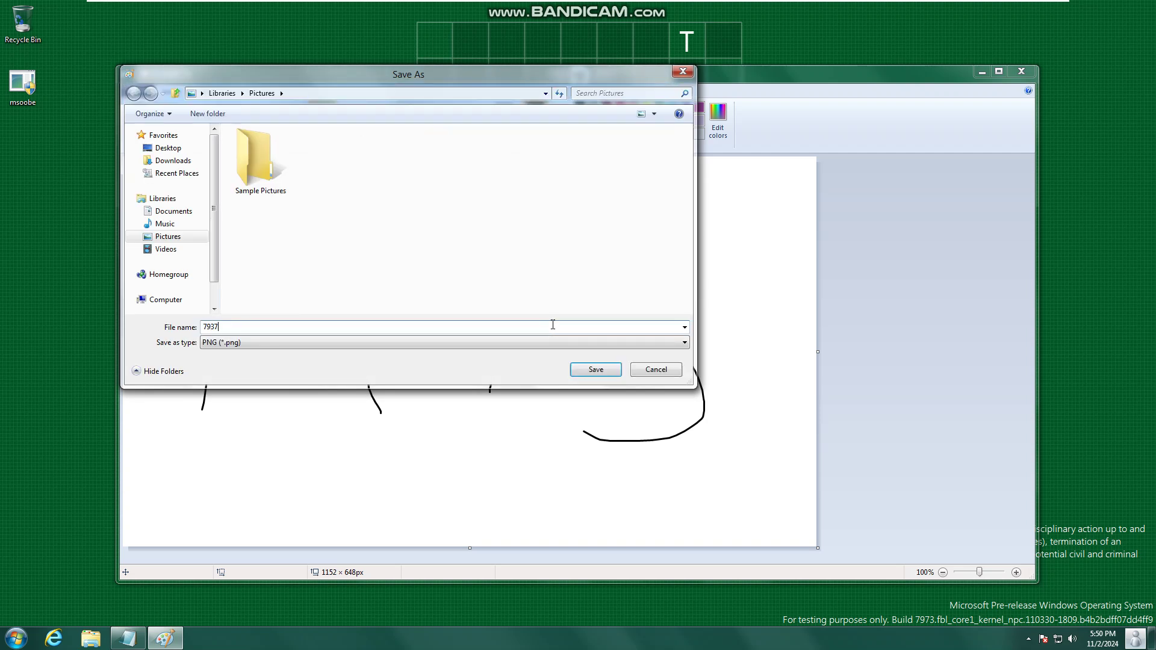
pyautogui.press('Return')
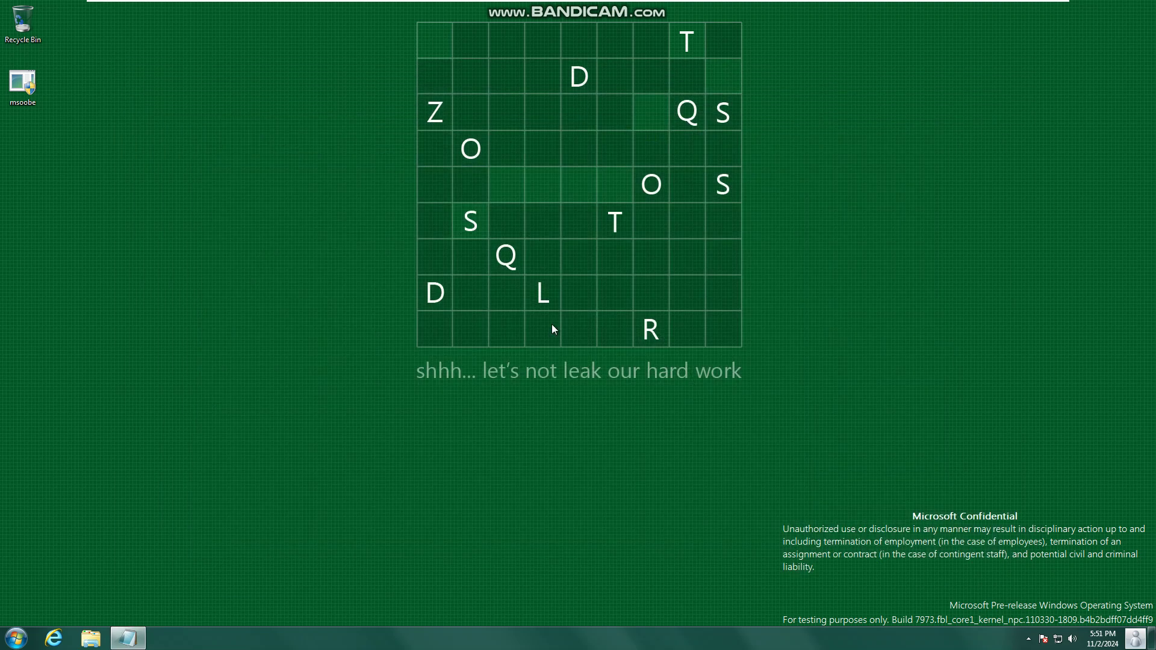
# - Launch Sticky Notes from the Start search and write 'test 7973' on a note
pyautogui.press('super')
pyautogui.click(1139, 251)
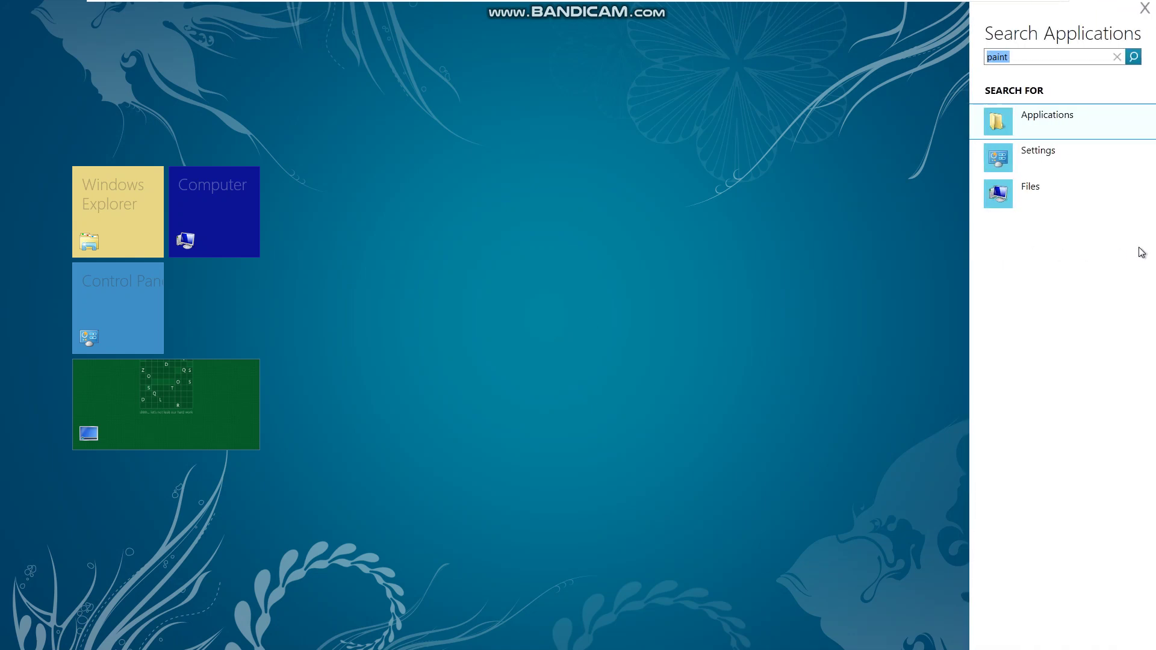
pyautogui.write('stick')
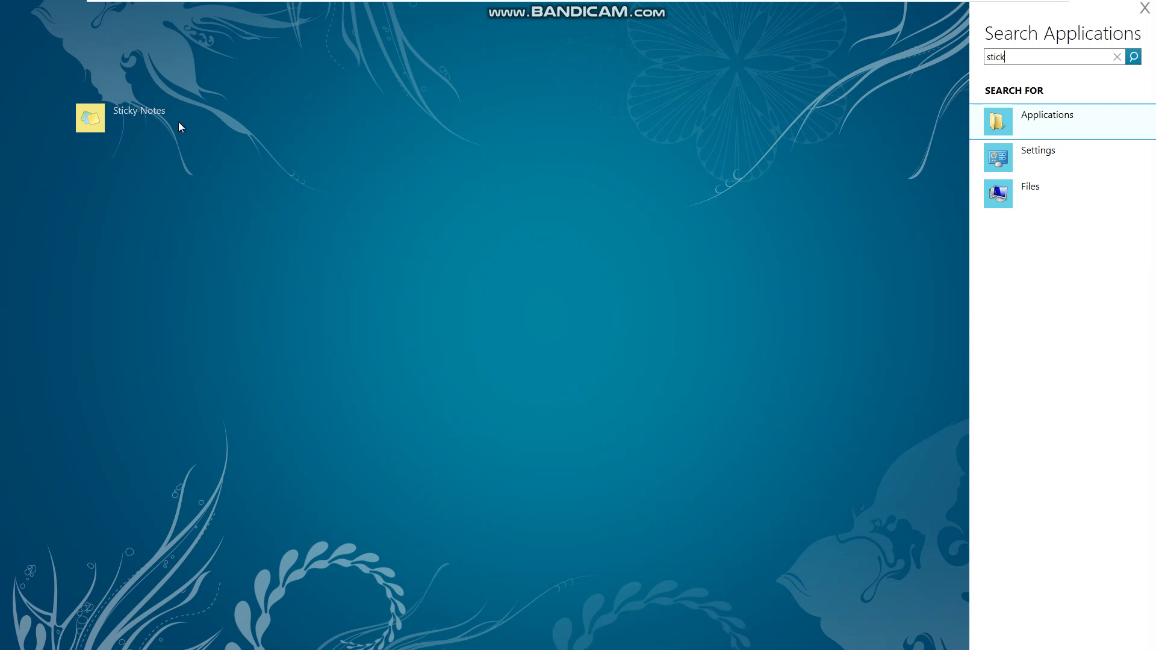
pyautogui.click(118, 111)
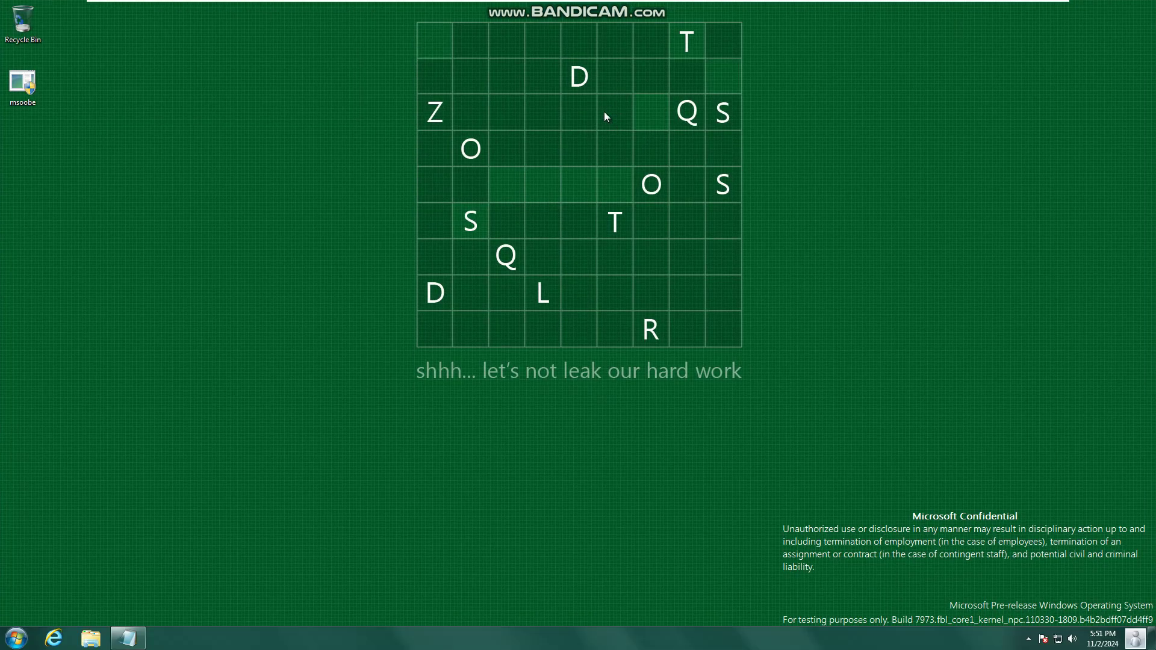
pyautogui.write('test 7973')
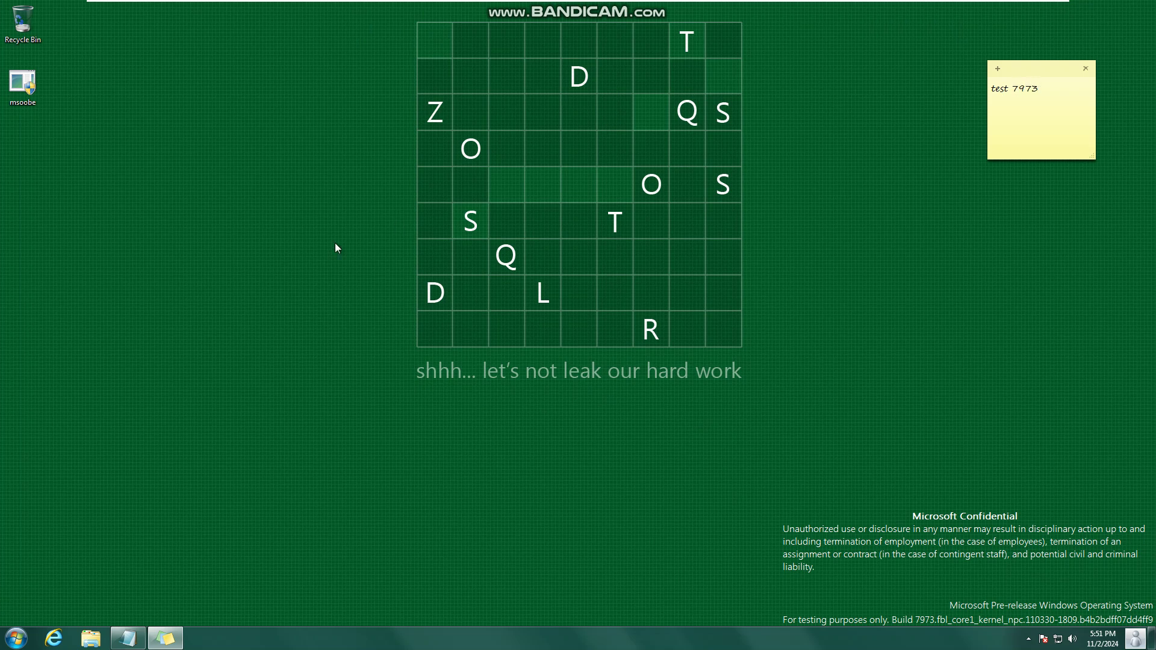
# - Add Clock, CPU Meter, Currency, Calendar and Weather gadgets to the desktop
pyautogui.click(16, 638)
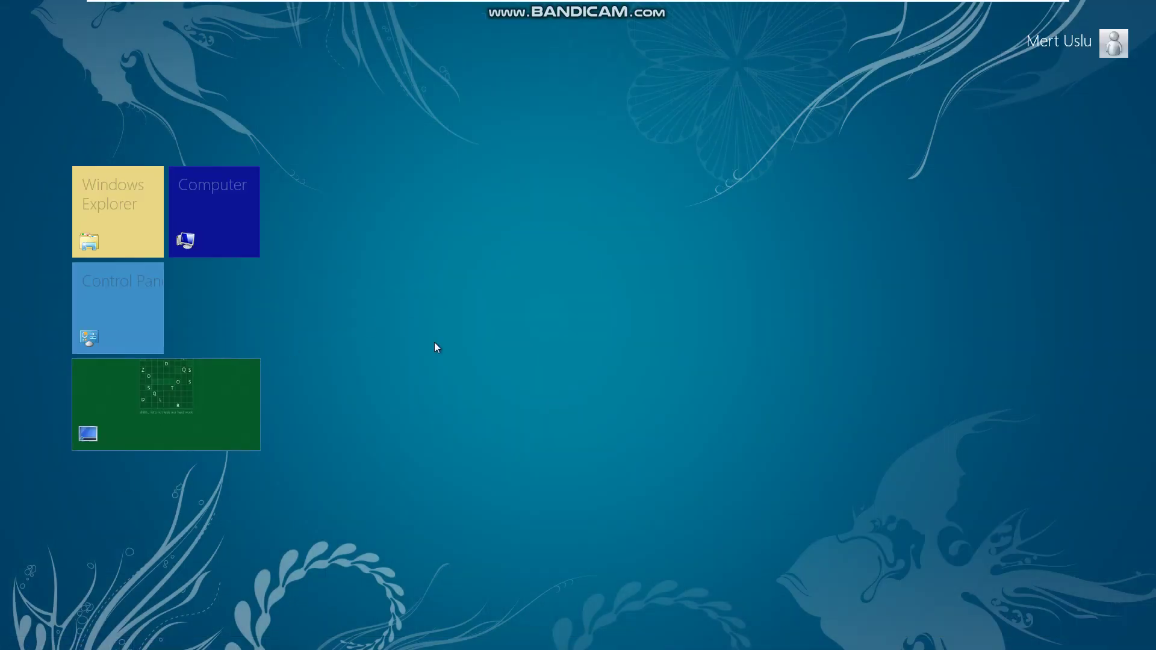
pyautogui.click(155, 403)
pyautogui.rightClick(279, 355)
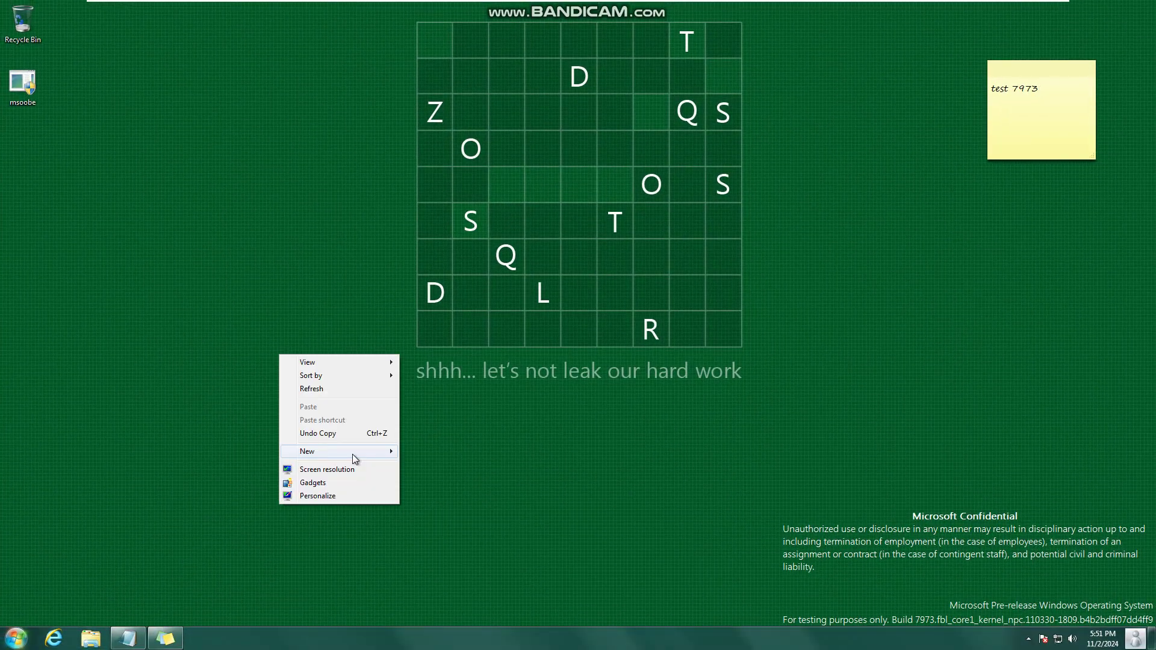
pyautogui.click(359, 481)
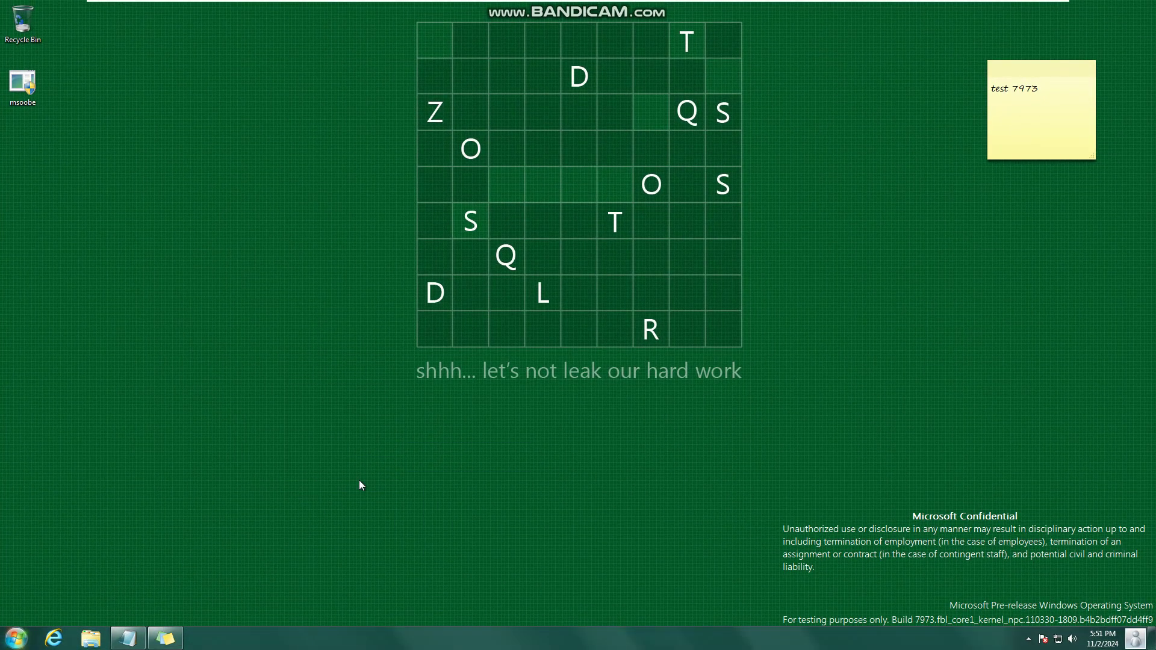
pyautogui.doubleClick(480, 268)
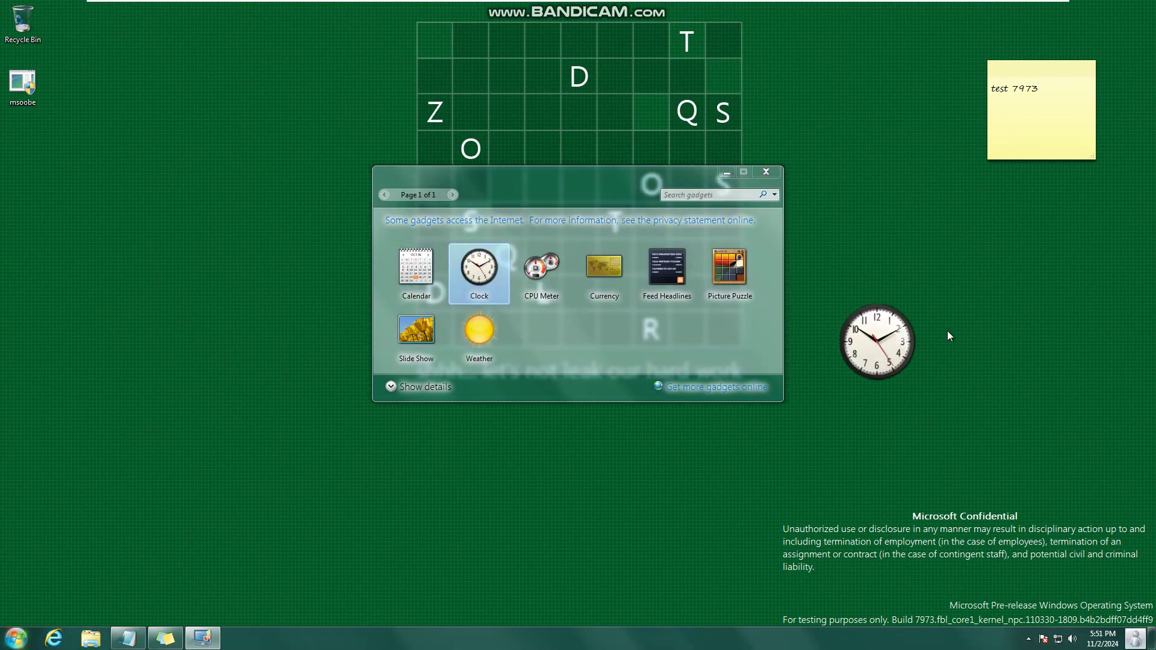
pyautogui.doubleClick(541, 268)
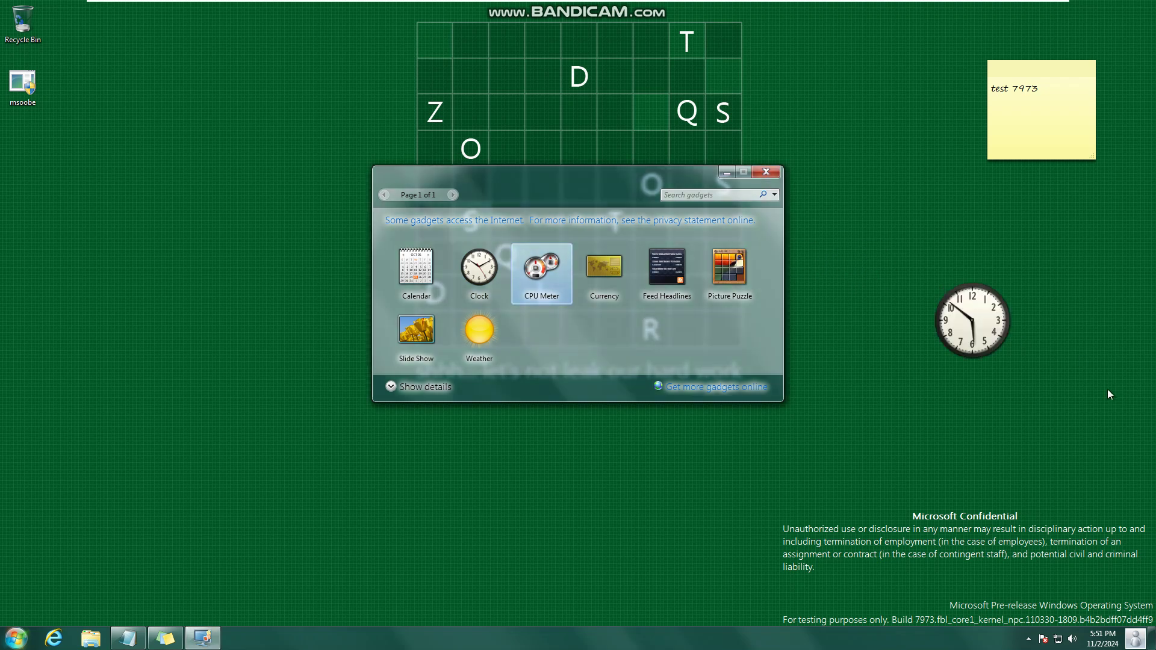
pyautogui.doubleClick(586, 284)
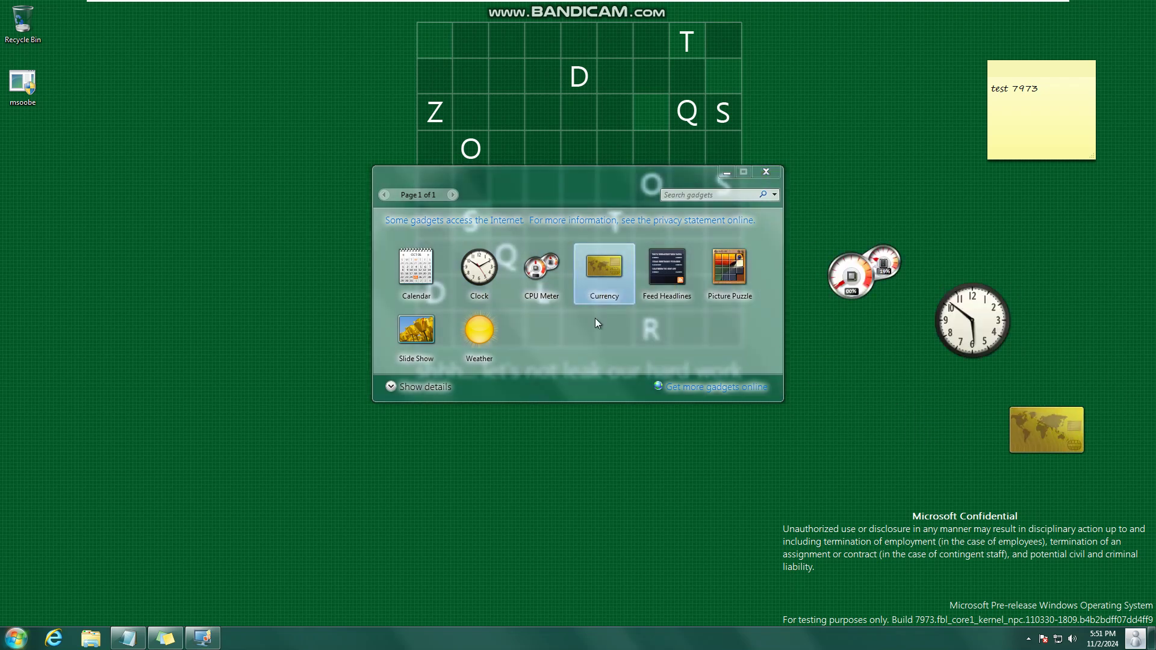
pyautogui.moveTo(428, 286); pyautogui.dragTo(1073, 374)
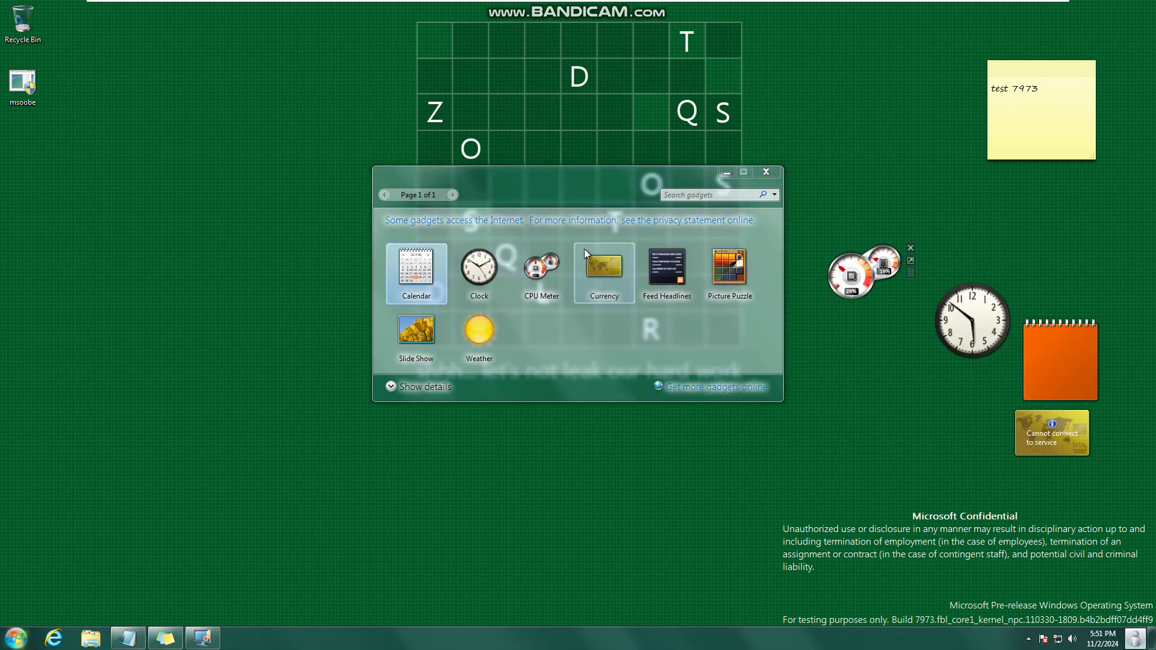
pyautogui.moveTo(493, 356); pyautogui.dragTo(773, 232)
pyautogui.click(761, 173)
pyautogui.press('super')
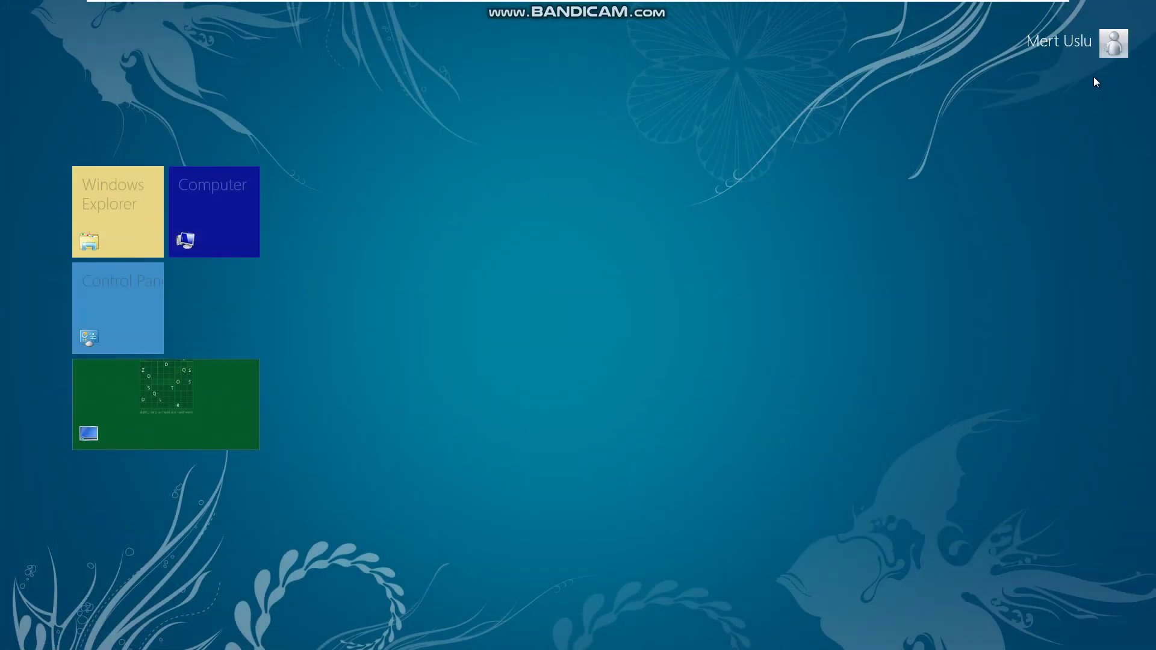
pyautogui.press('super+q')
pyautogui.write('calc')
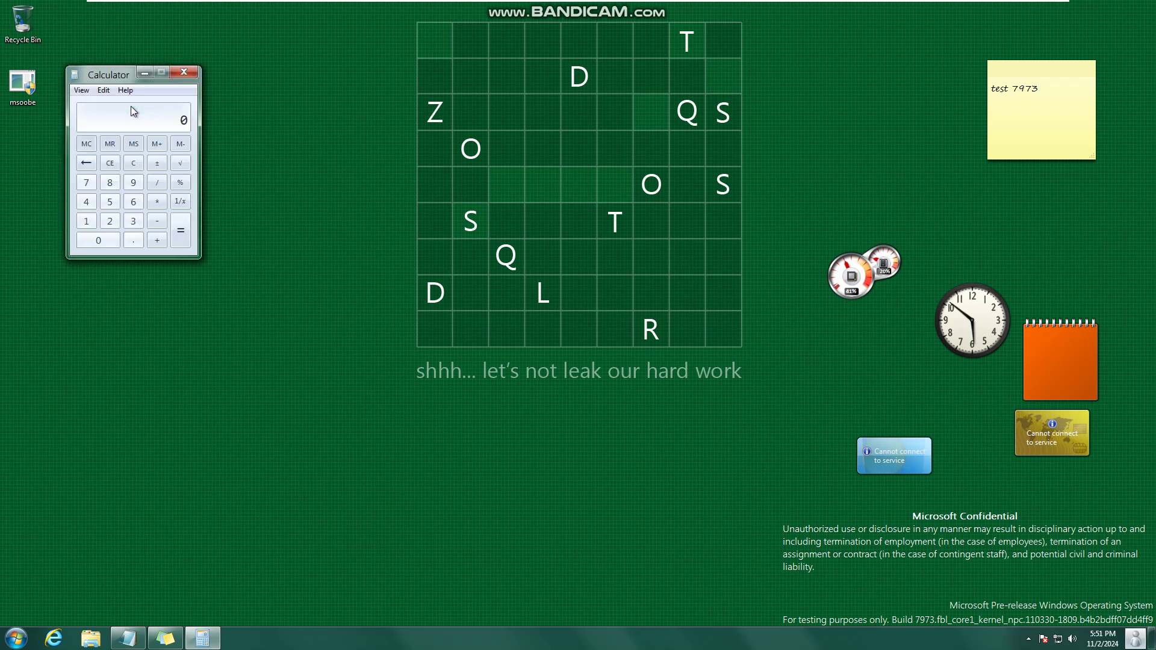
pyautogui.write('9999999999999999*')
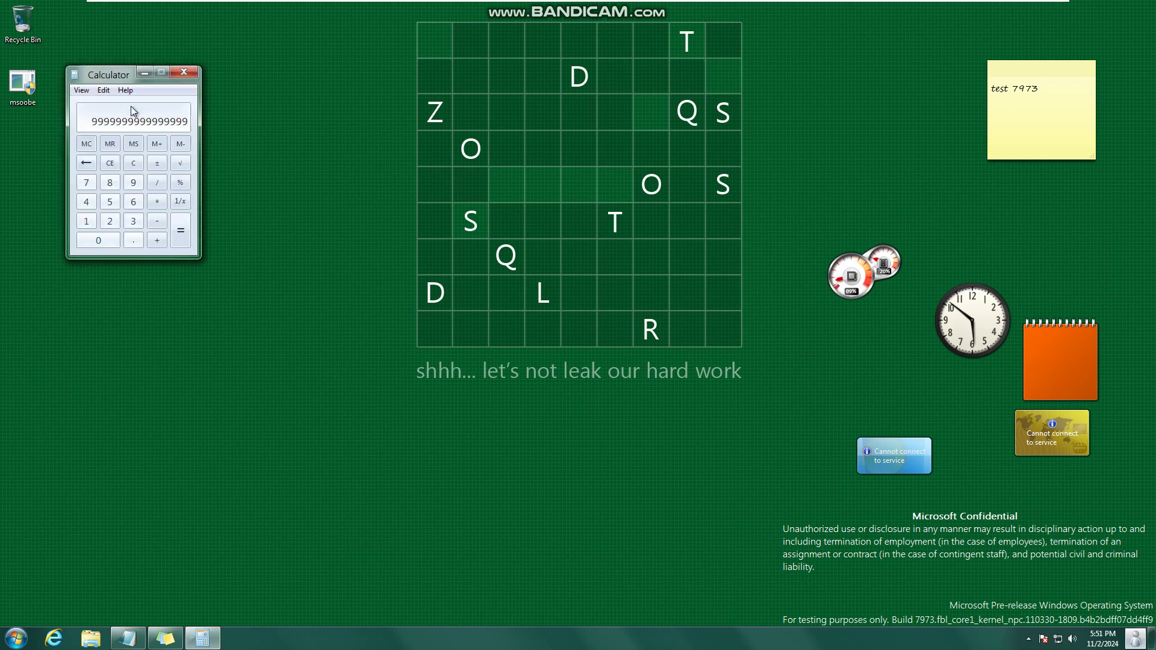
pyautogui.press('Return')
pyautogui.press('Return')
pyautogui.press('Return')
pyautogui.press('Return')
pyautogui.press('Return')
pyautogui.press('Return')
pyautogui.press('Return')
pyautogui.press('Return')
pyautogui.press('Return')
pyautogui.press('Return')
pyautogui.press('Return')
pyautogui.press('Return')
pyautogui.press('Return')
pyautogui.press('Return')
pyautogui.press('Return')
pyautogui.press('Return')
pyautogui.press('Return')
pyautogui.press('Return')
pyautogui.press('Return')
pyautogui.press('Return')
pyautogui.press('Return')
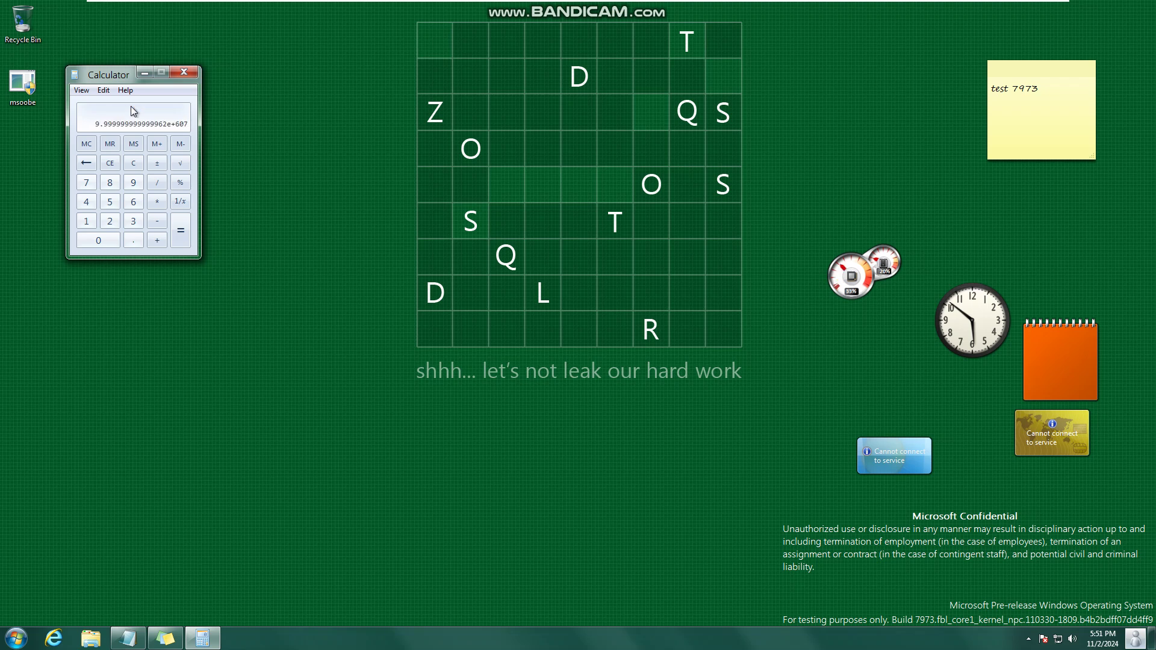
pyautogui.press('Return')
pyautogui.press('Return')
pyautogui.press('Return')
pyautogui.press('Return')
pyautogui.press('Return')
pyautogui.press('Return')
pyautogui.press('Return')
pyautogui.press('Return')
pyautogui.press('Return')
pyautogui.press('Return')
pyautogui.press('Return')
pyautogui.press('Return')
pyautogui.press('Return')
pyautogui.press('Return')
pyautogui.press('Return')
pyautogui.press('Return')
pyautogui.press('Return')
pyautogui.press('Return')
pyautogui.press('Return')
pyautogui.press('Return')
pyautogui.press('Return')
pyautogui.press('Return')
pyautogui.press('Return')
pyautogui.press('Return')
pyautogui.click(187, 68)
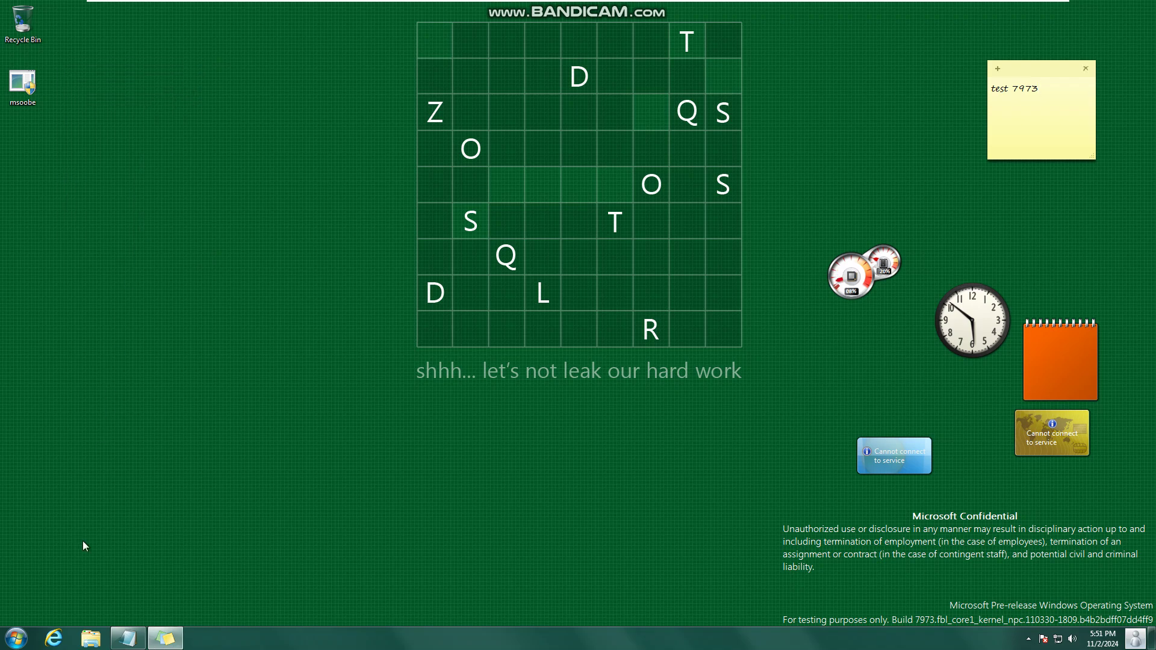
pyautogui.click(16, 638)
# - Open DVD Drive (D:) from Computer and run its setup, approving the UAC prompt
pyautogui.click(227, 211)
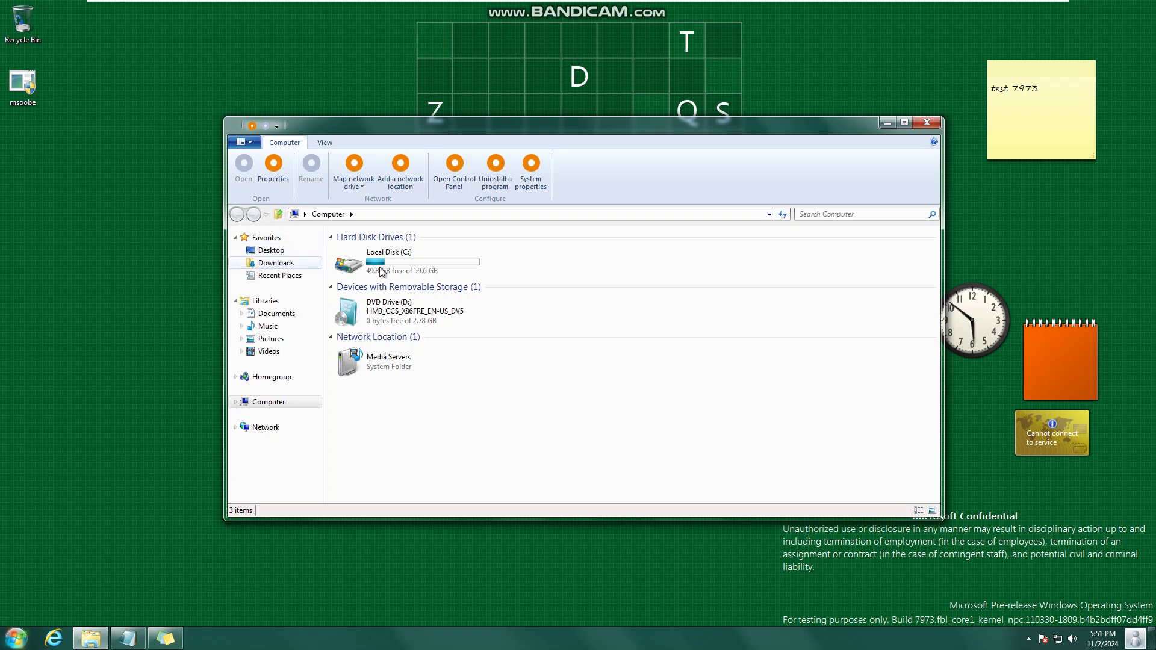
pyautogui.click(402, 315)
pyautogui.rightClick(402, 315)
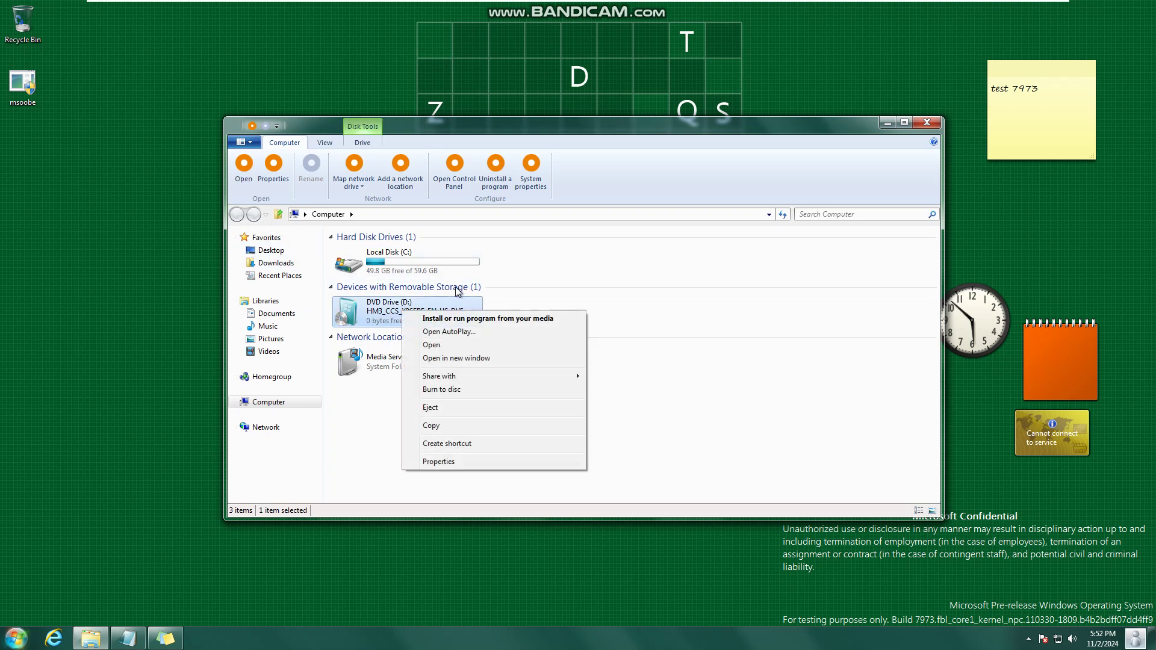
pyautogui.click(453, 342)
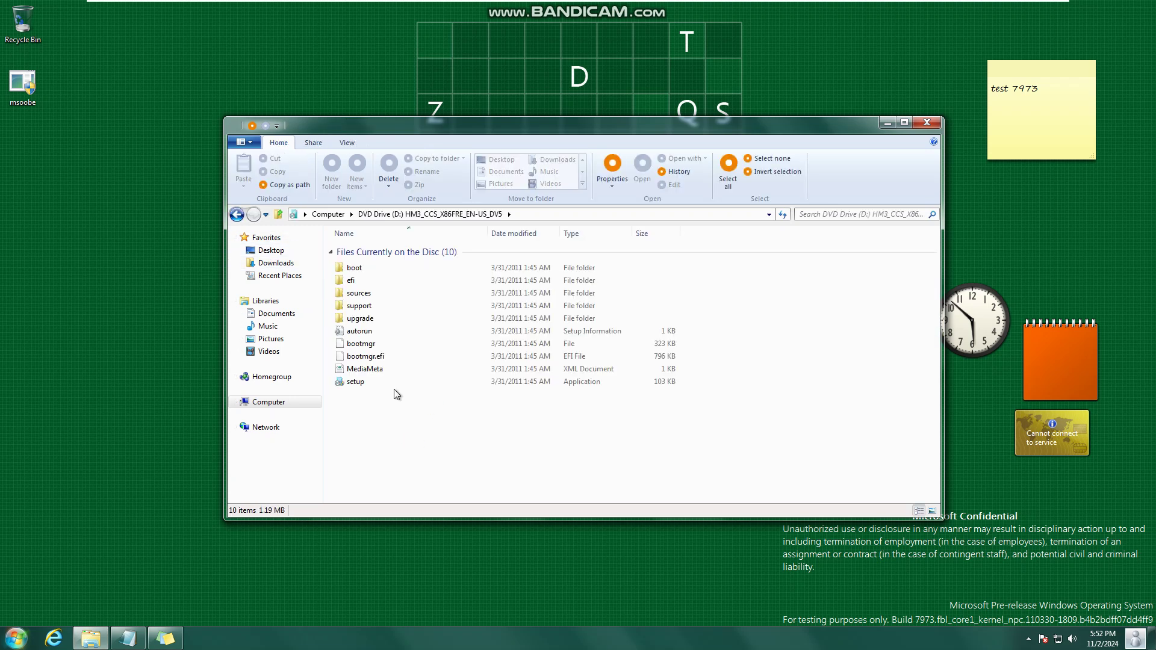
pyautogui.doubleClick(392, 383)
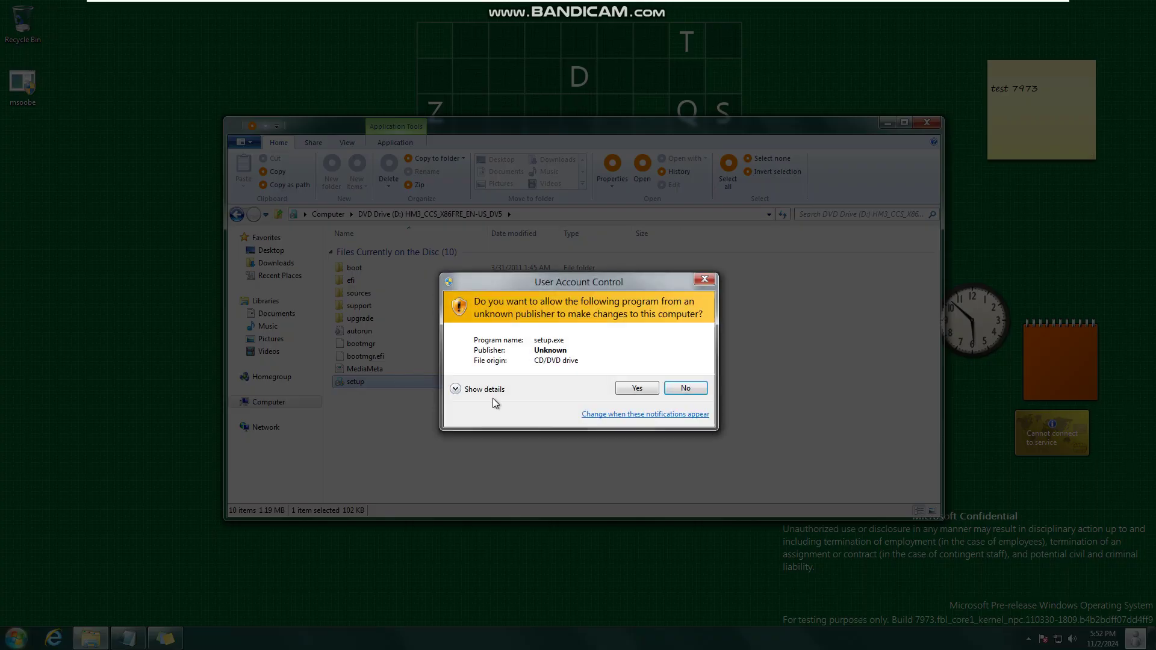
pyautogui.click(630, 388)
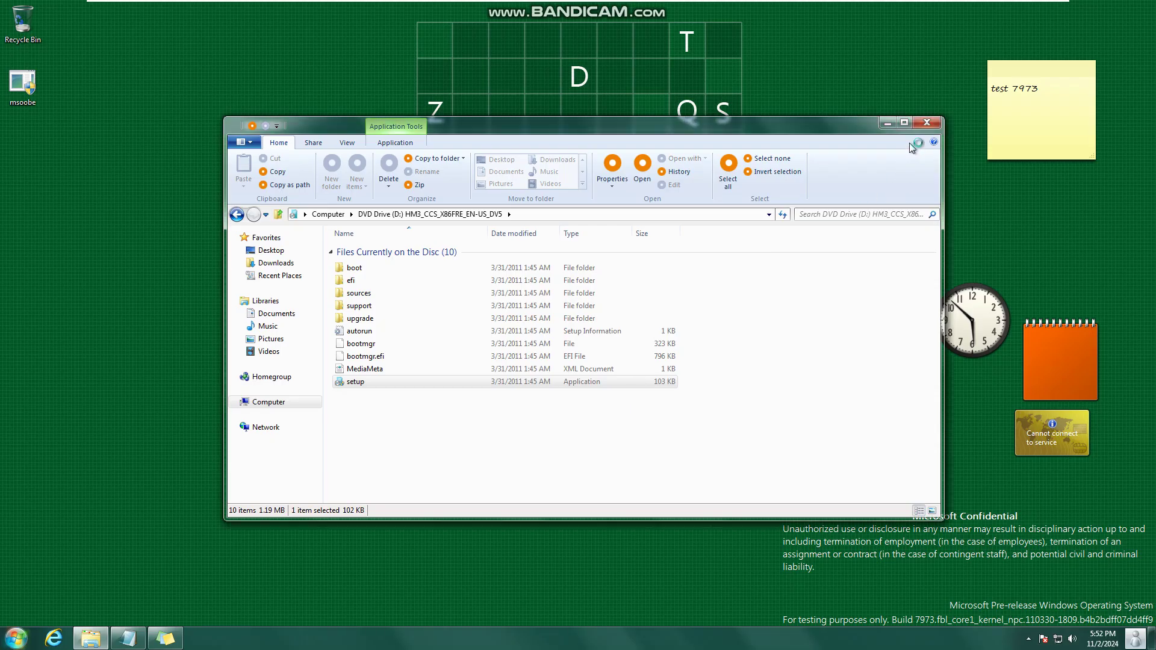
# - Close the disc folder, decline online updates, and enter the product key
pyautogui.click(930, 120)
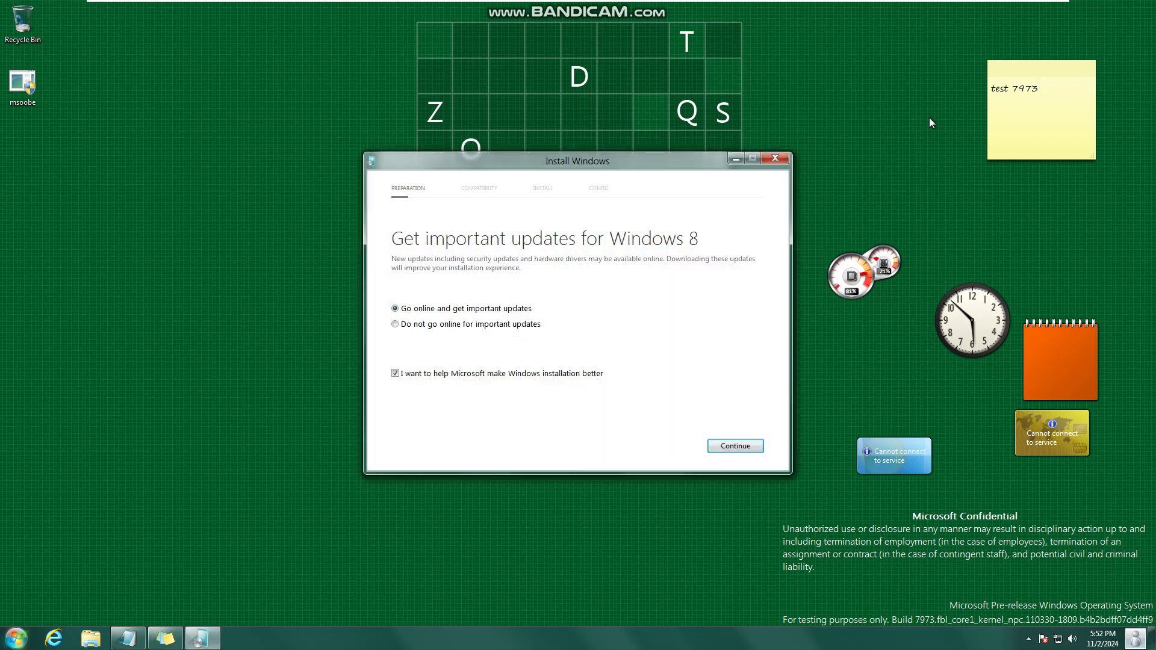
pyautogui.click(428, 324)
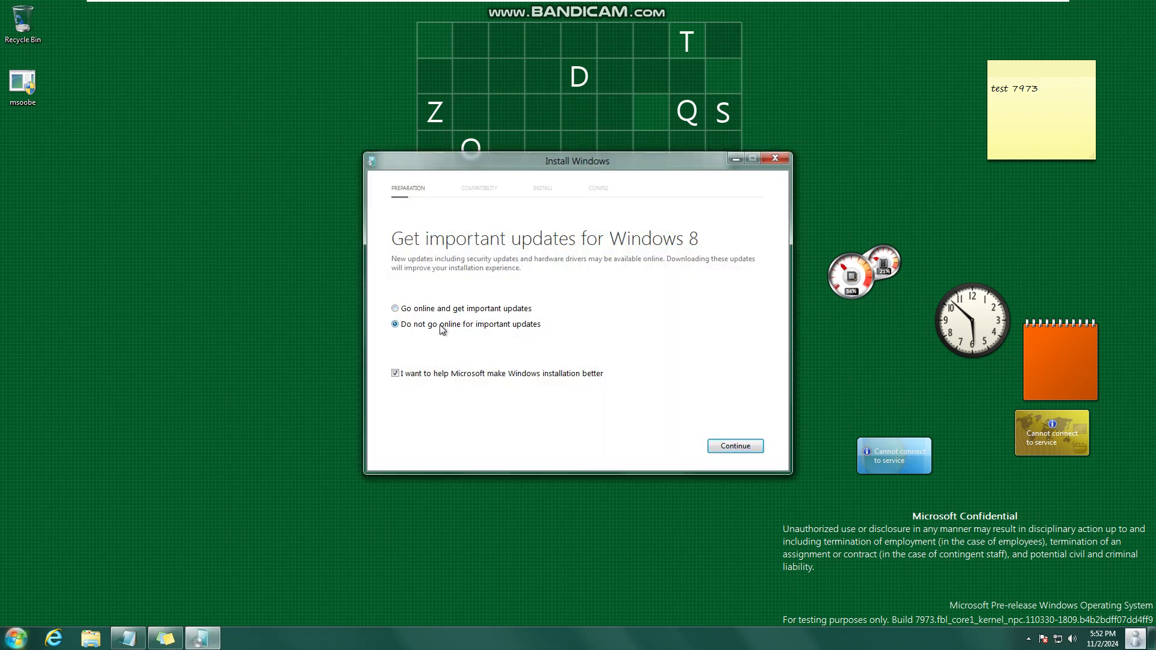
pyautogui.click(742, 445)
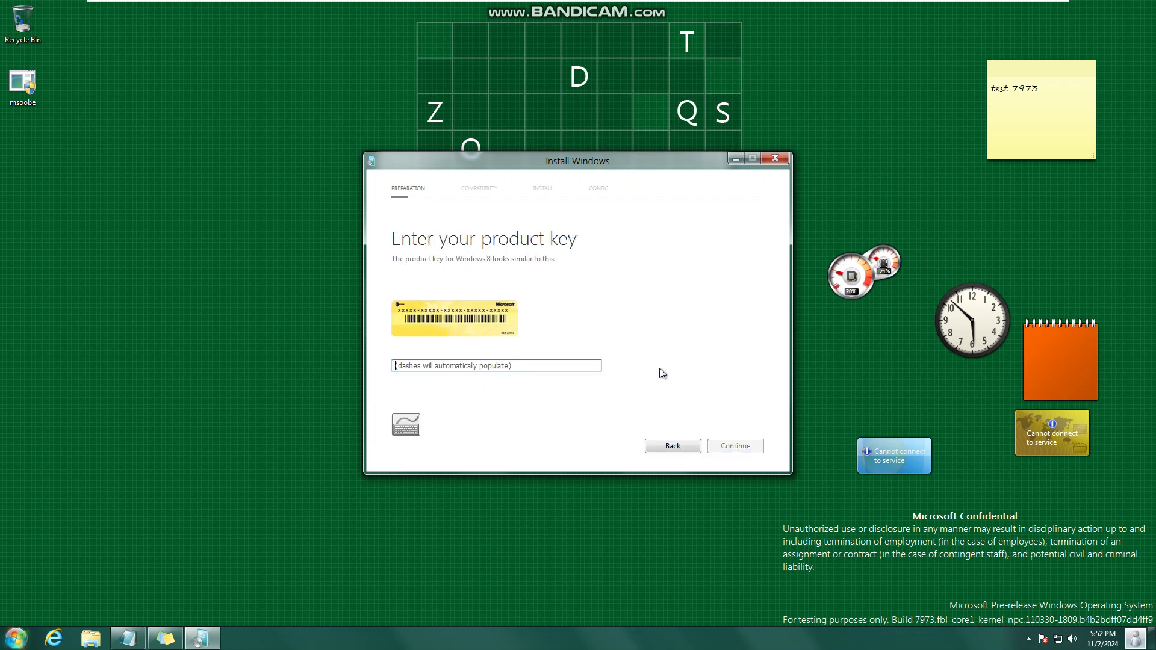
pyautogui.write('D4F')
pyautogui.write('6KQK3RDTMVMJBBMRX3')
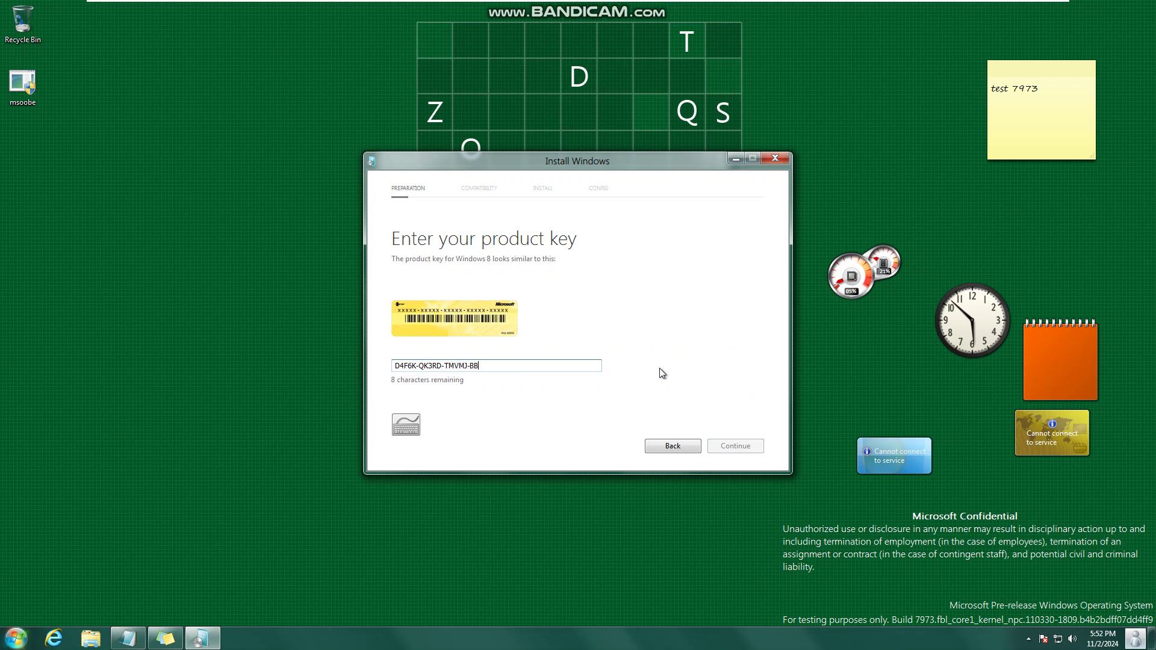
pyautogui.write('MBV')
pyautogui.write('MRX-3MBMV')
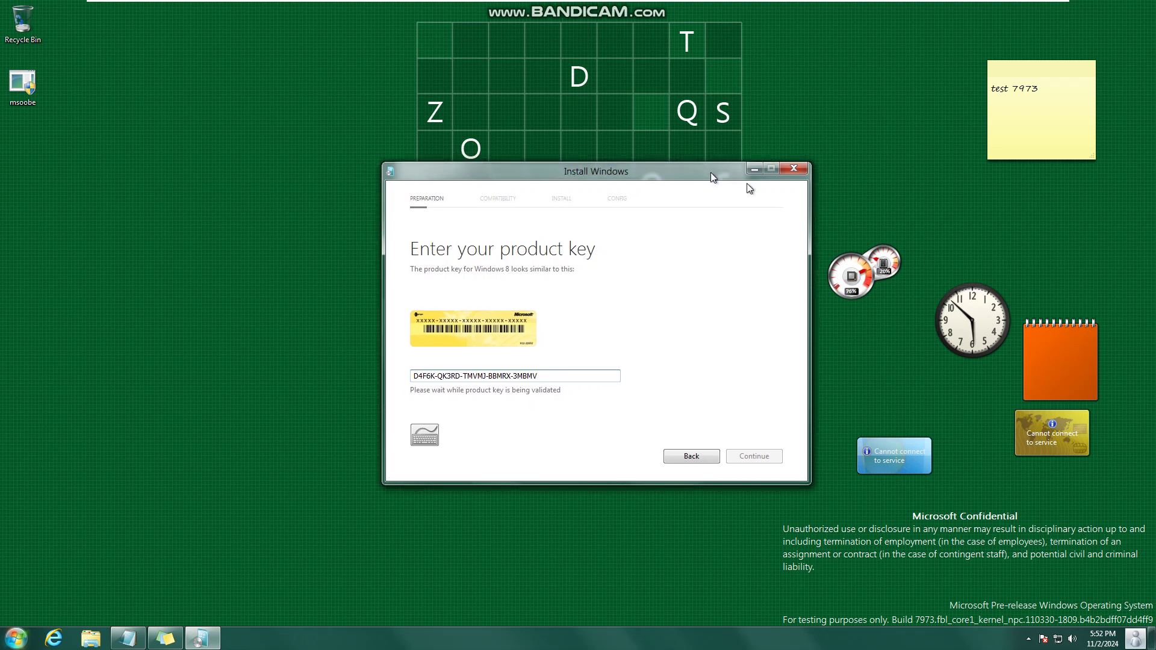
# - Move the Install Windows window aside and check the clock and user menu while validation runs
pyautogui.moveTo(737, 183); pyautogui.dragTo(580, 148)
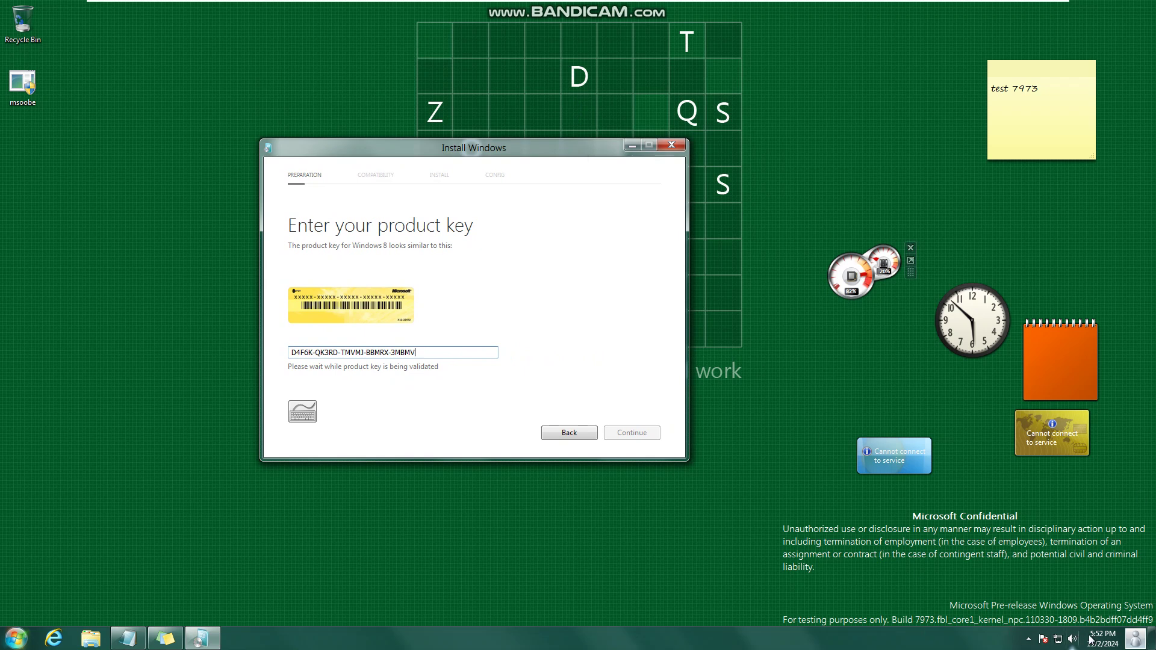
pyautogui.click(1114, 643)
pyautogui.click(1136, 639)
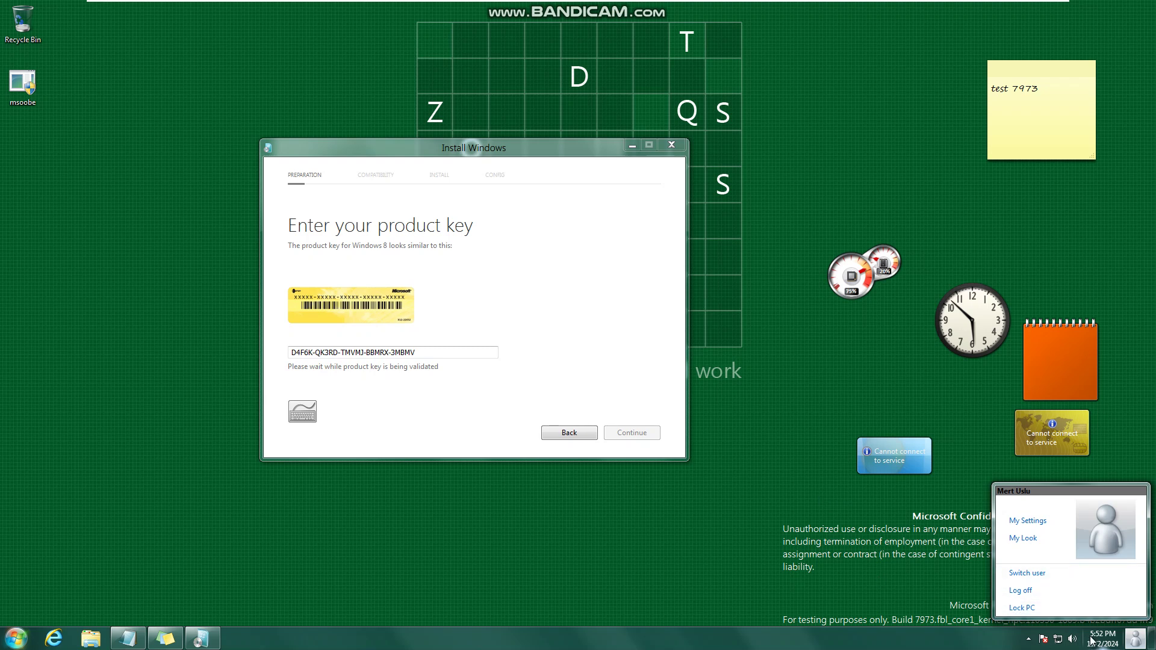
pyautogui.click(585, 450)
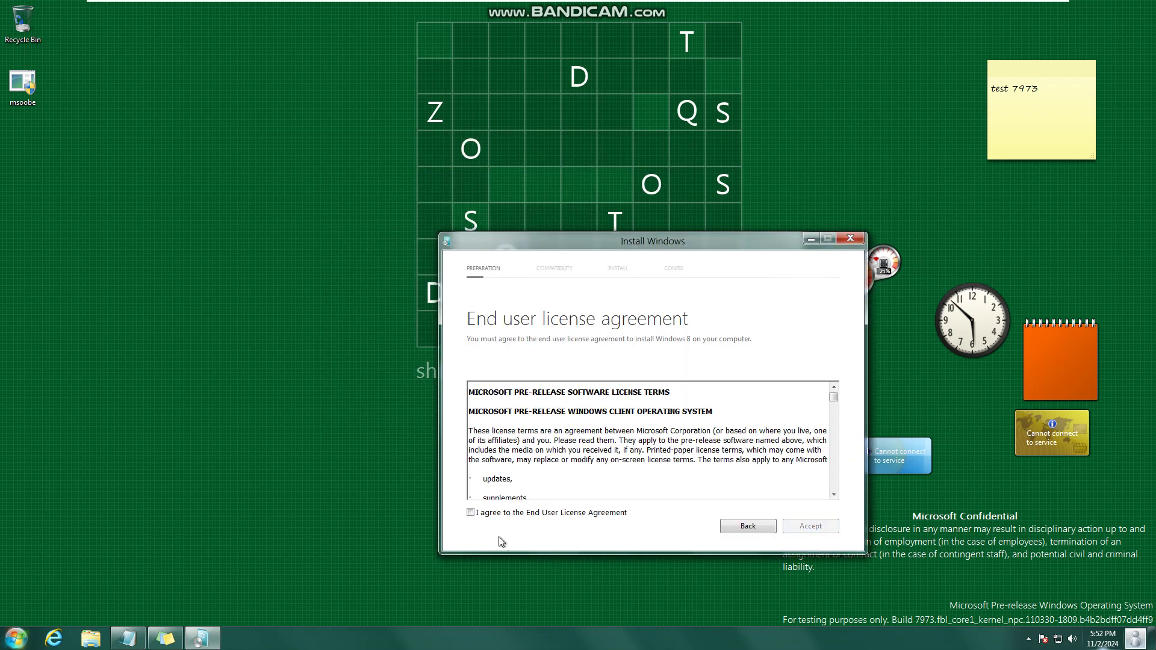
# - Accept the license, keep accounts, files and programs, and start installing Windows 8
pyautogui.click(495, 517)
pyautogui.click(789, 526)
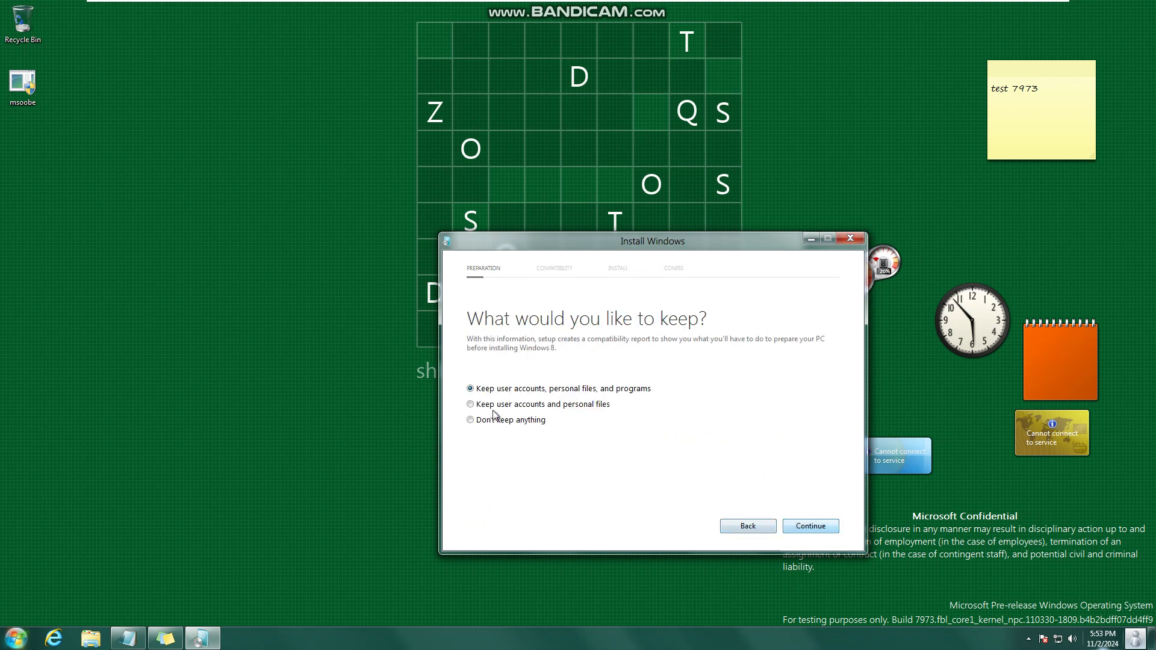
pyautogui.click(797, 531)
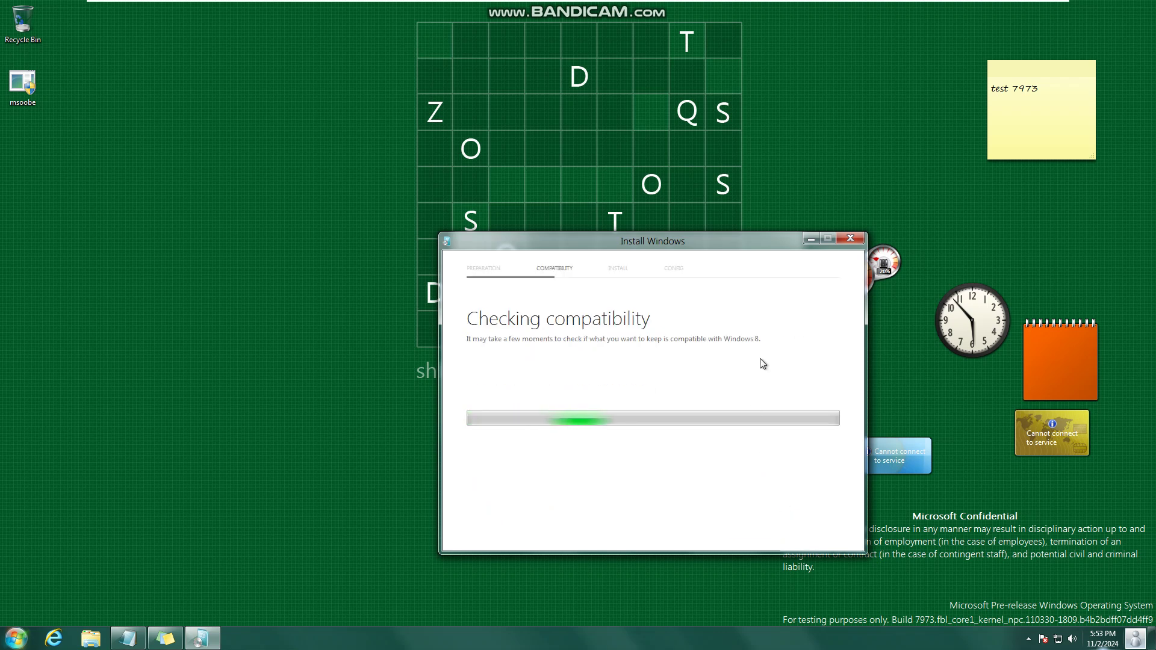
pyautogui.click(806, 529)
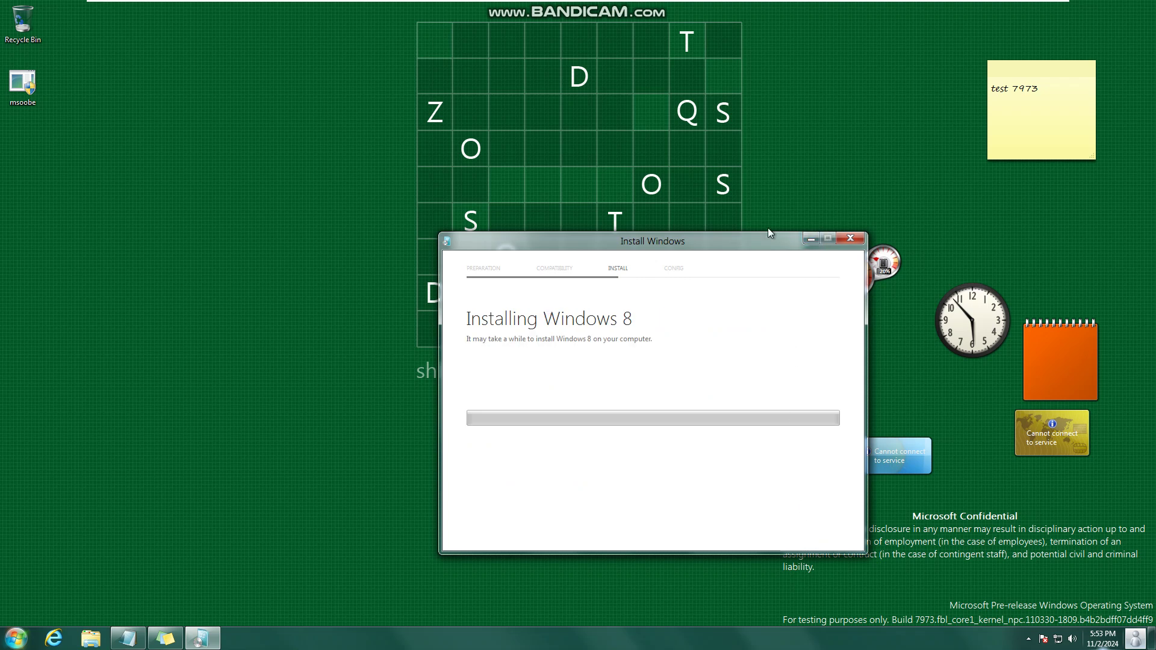
pyautogui.moveTo(726, 244); pyautogui.dragTo(588, 98)
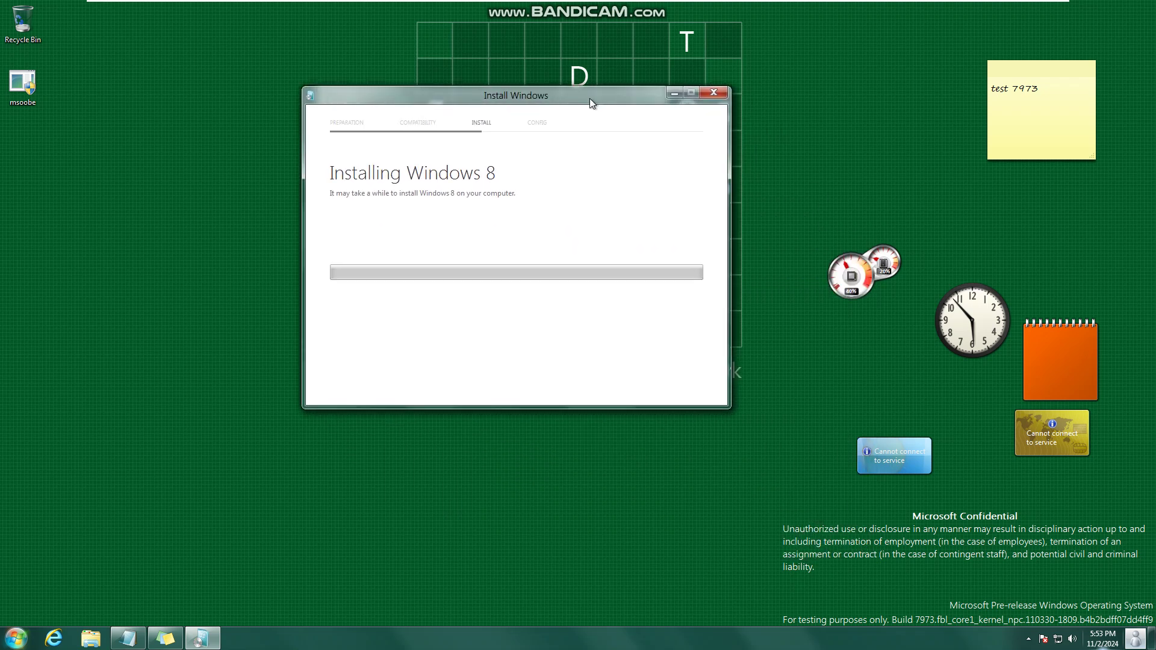
# - Cancel Windows Setup mid-install and return to the desktop
pyautogui.click(711, 92)
pyautogui.click(592, 280)
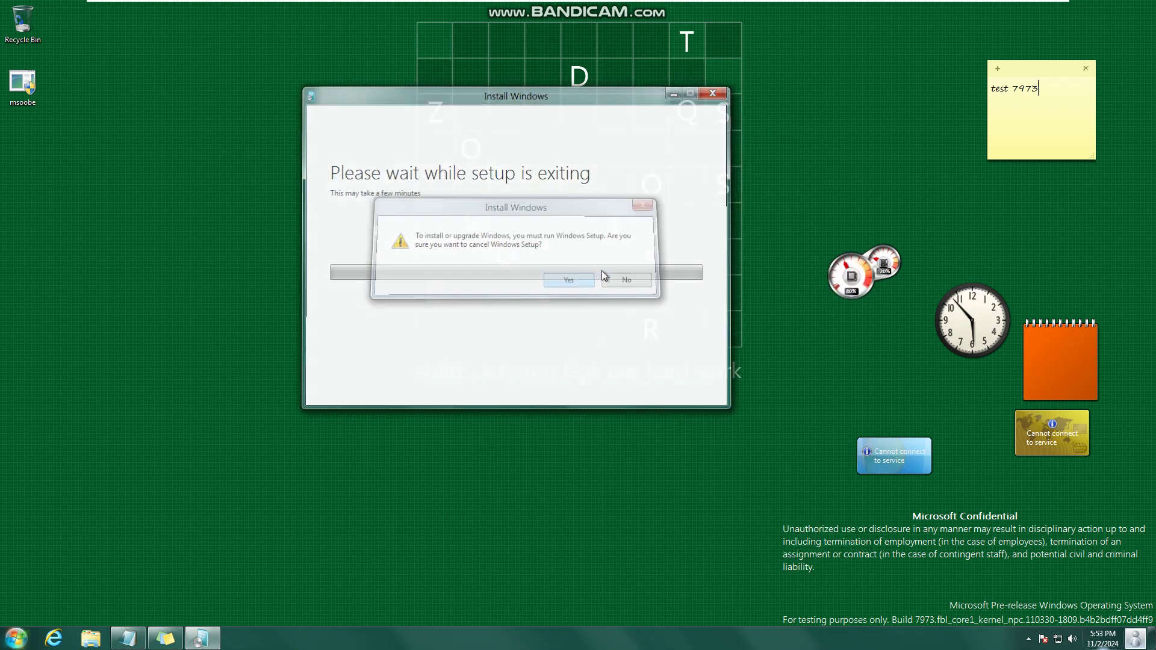
pyautogui.click(332, 496)
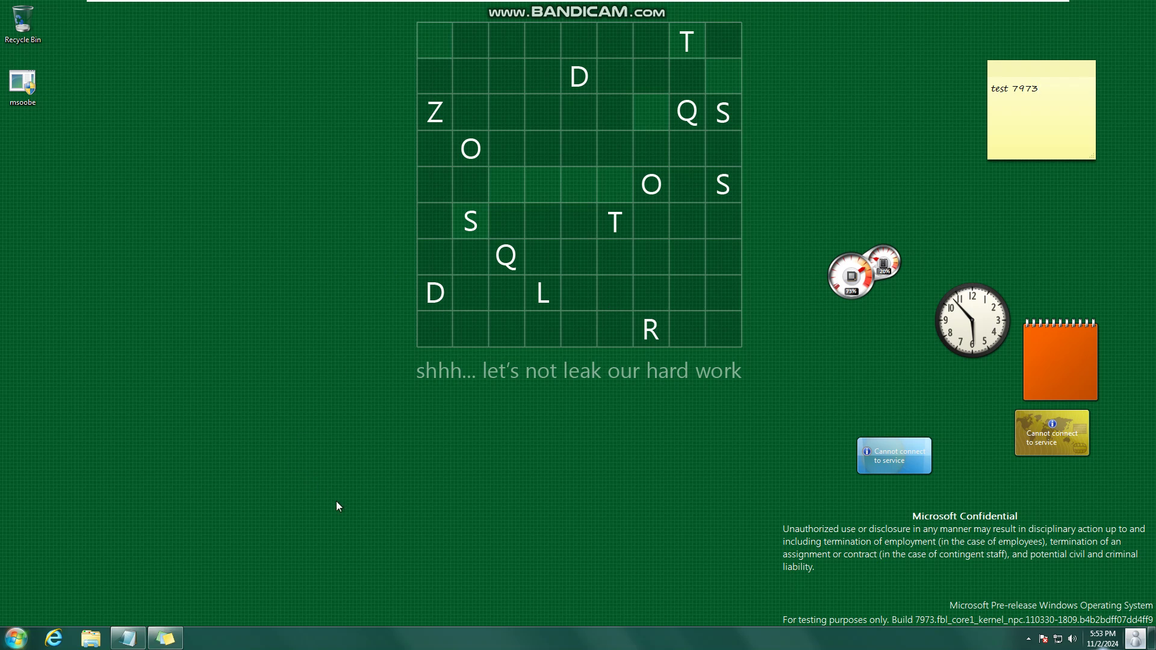
pyautogui.rightClick(358, 545)
# - Preview Windows event sounds from Critical Battery Alarm through Device Connect, Exclamation and Low Battery Alarm
pyautogui.click(374, 598)
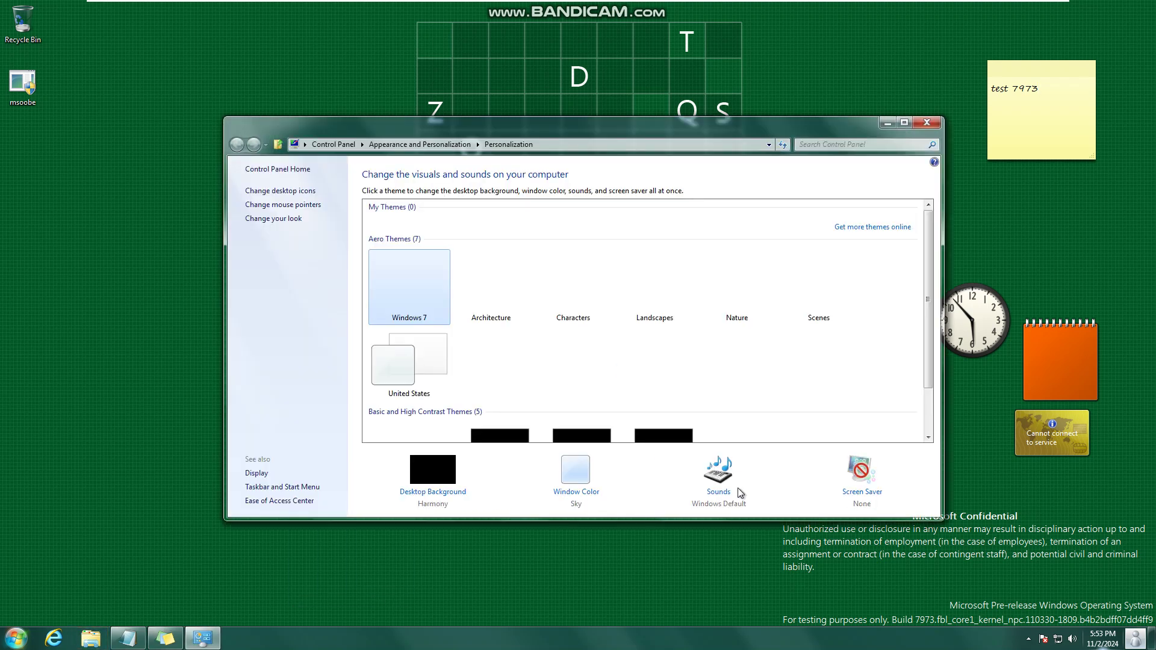
pyautogui.click(718, 493)
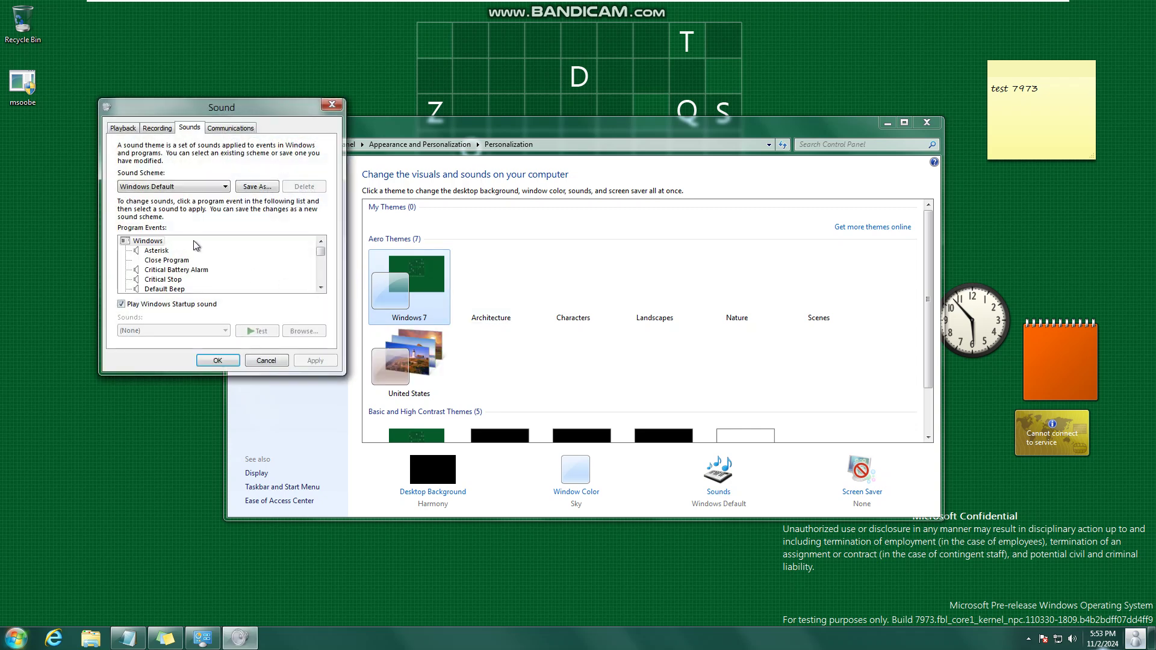
pyautogui.click(166, 260)
pyautogui.click(150, 270)
pyautogui.click(164, 280)
pyautogui.click(257, 331)
pyautogui.click(164, 288)
pyautogui.click(257, 331)
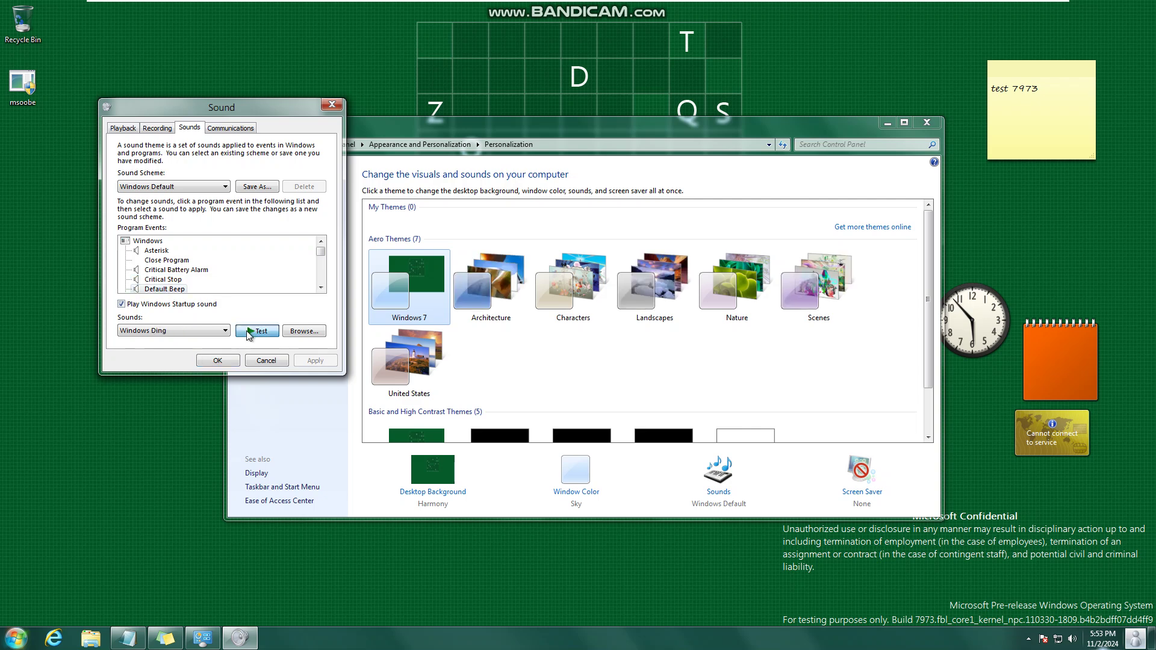
pyautogui.click(168, 289)
pyautogui.click(257, 331)
pyautogui.click(172, 289)
pyautogui.click(257, 331)
pyautogui.click(172, 289)
pyautogui.click(257, 331)
pyautogui.click(168, 289)
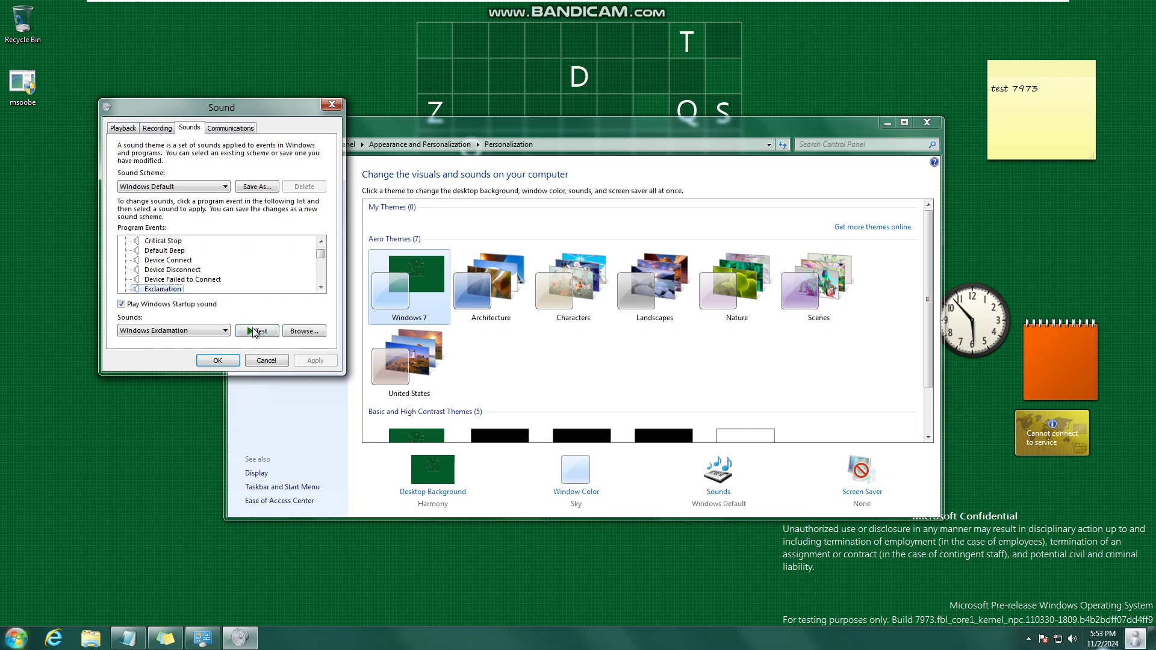
pyautogui.click(162, 291)
pyautogui.click(176, 301)
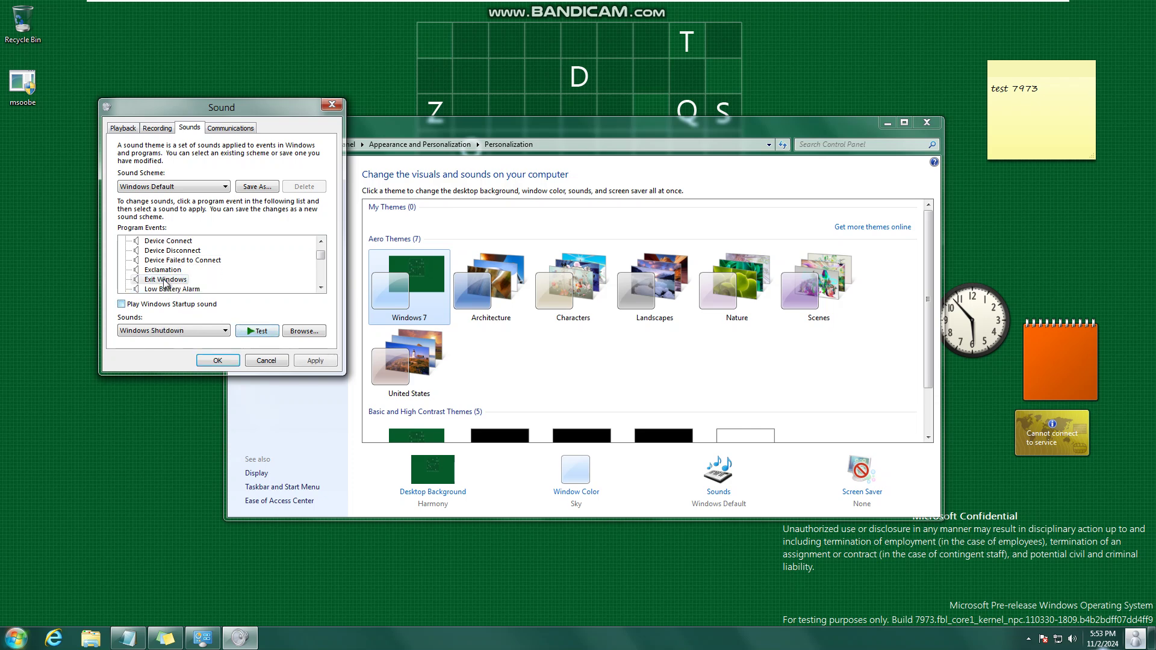
pyautogui.click(171, 289)
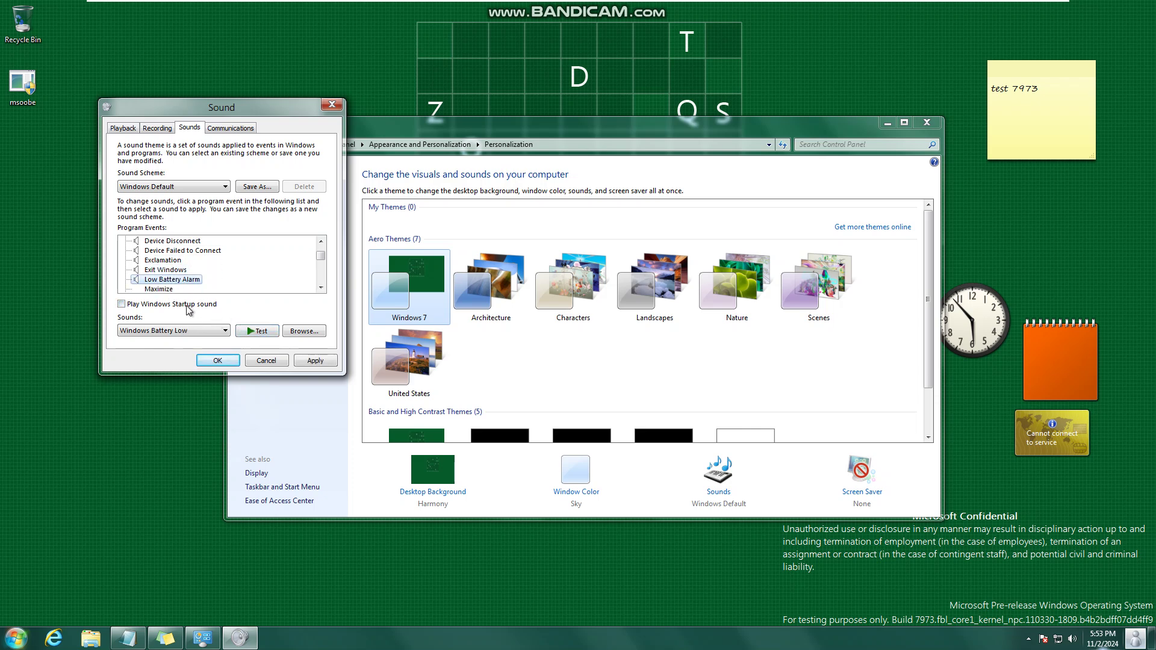
pyautogui.click(249, 332)
# - Step through events from New Fax Notification and System Notification down to Windows Logon
pyautogui.click(167, 290)
pyautogui.click(167, 290)
pyautogui.click(166, 290)
pyautogui.click(166, 289)
pyautogui.click(164, 290)
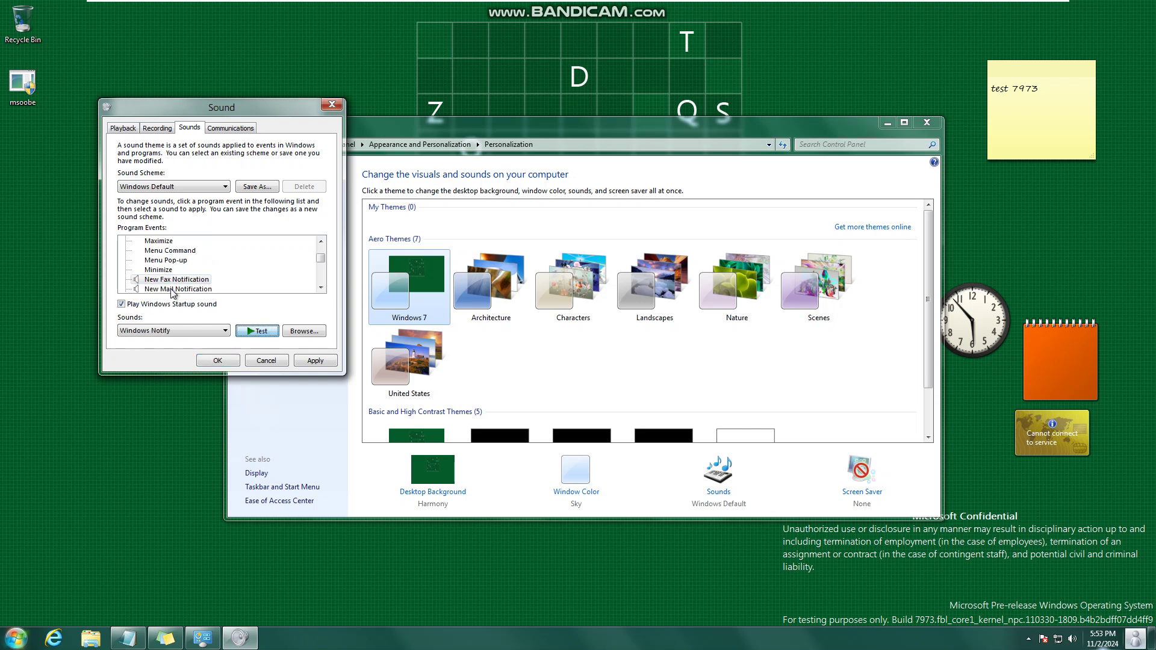
pyautogui.scroll(-1, 178, 290)
pyautogui.click(178, 291)
pyautogui.click(179, 292)
pyautogui.click(178, 291)
pyautogui.click(179, 291)
pyautogui.click(178, 292)
pyautogui.click(179, 291)
pyautogui.click(178, 291)
pyautogui.scroll(-1, 219, 277)
pyautogui.click(224, 279)
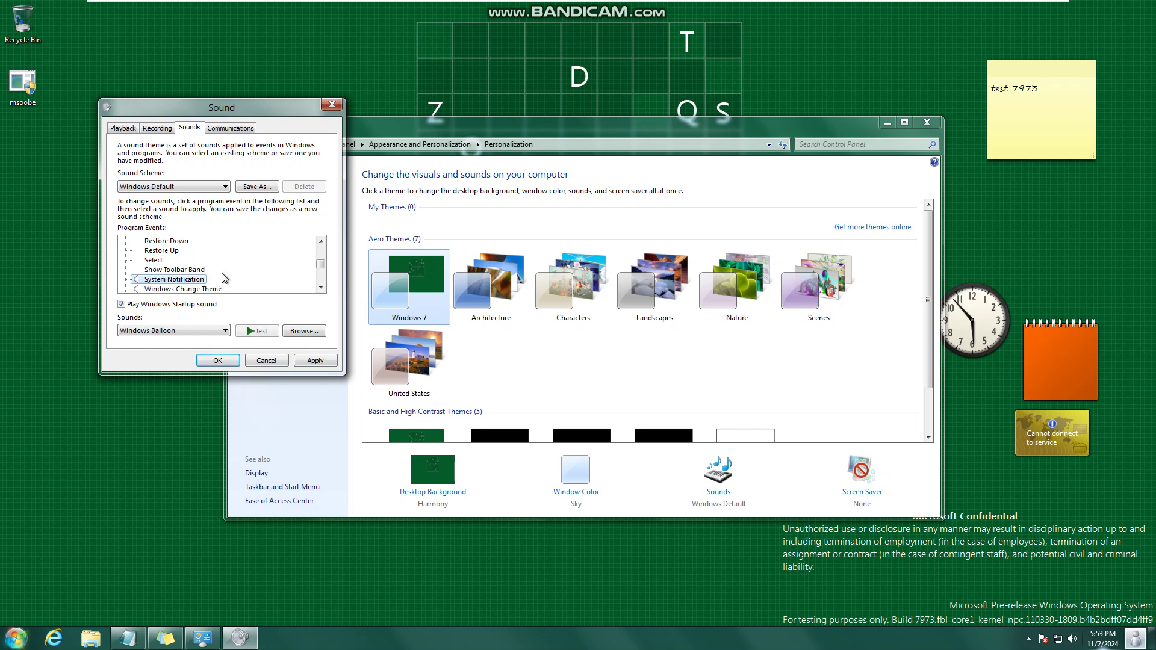
pyautogui.press('Down')
pyautogui.press('Down')
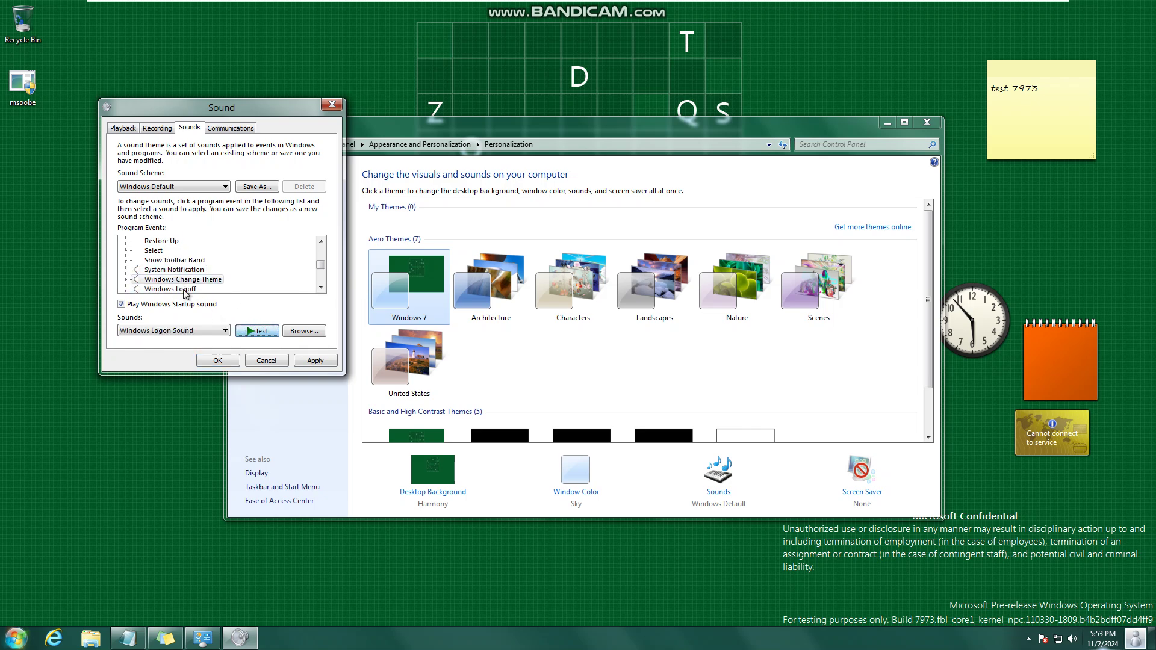
pyautogui.press('Down')
# - Preview Explorer event sounds: Blocked Pop-up Window, Empty Recycle Bin, Feed Discovered and Notification bar
pyautogui.scroll(-1, 236, 329)
pyautogui.scroll(-1, 155, 289)
pyautogui.click(161, 288)
pyautogui.scroll(-1, 169, 290)
pyautogui.click(240, 331)
pyautogui.click(159, 289)
pyautogui.scroll(-1, 156, 286)
pyautogui.scroll(-3, 156, 285)
pyautogui.click(156, 281)
pyautogui.scroll(-4, 169, 283)
pyautogui.click(166, 270)
pyautogui.click(251, 330)
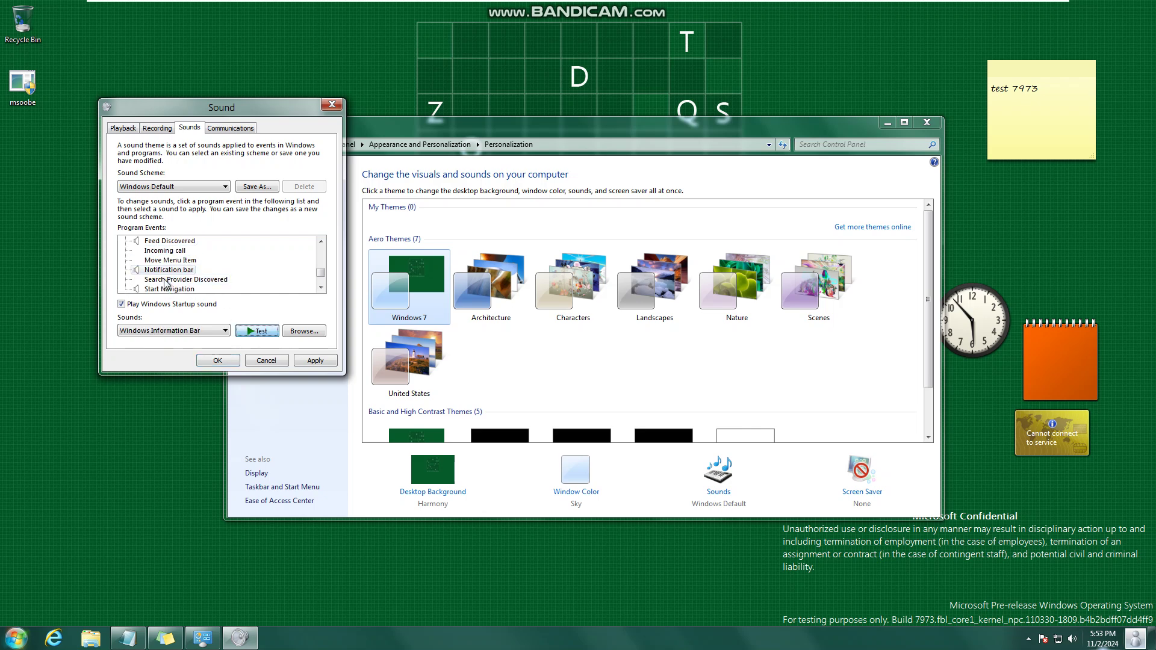
# - Preview speech sounds such as Disambiguation Panel, Misrecognition and Off, then close the Sound dialog
pyautogui.click(166, 289)
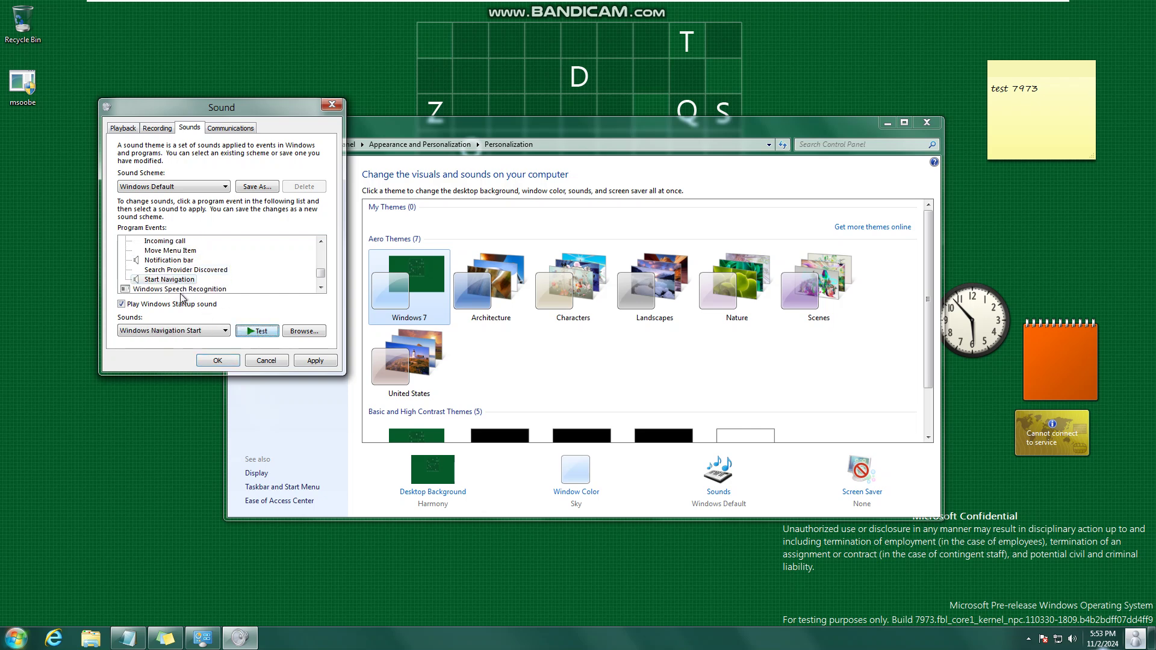
pyautogui.scroll(-1, 179, 286)
pyautogui.click(179, 279)
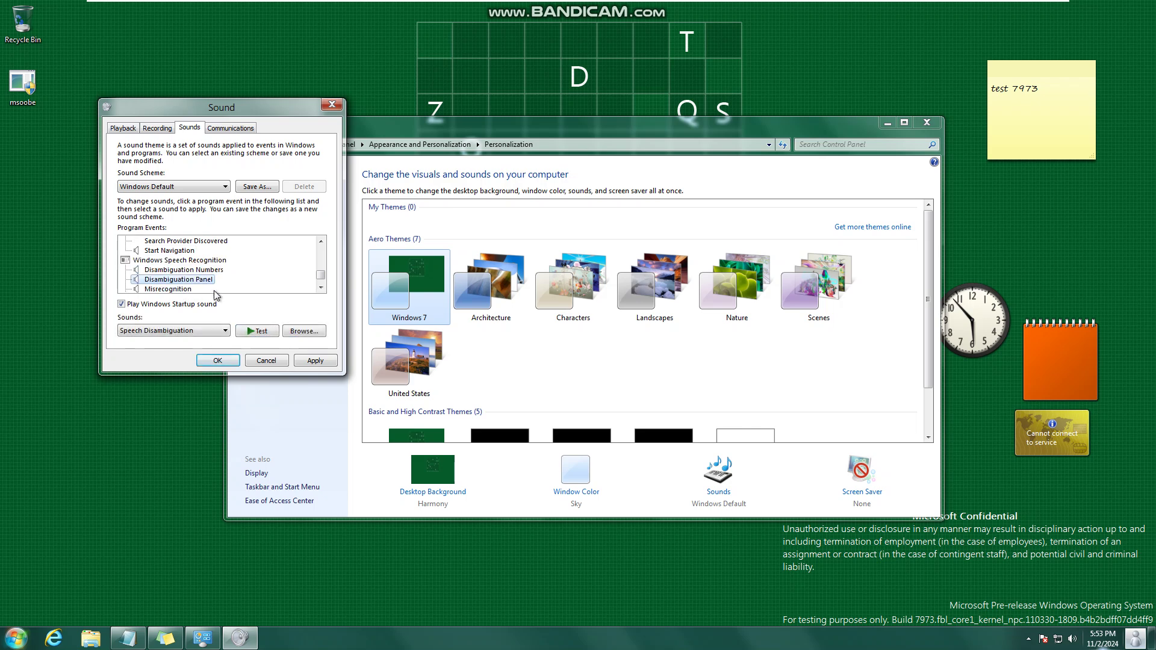
pyautogui.scroll(-1, 209, 277)
pyautogui.click(258, 330)
pyautogui.click(180, 289)
pyautogui.click(181, 279)
pyautogui.click(260, 332)
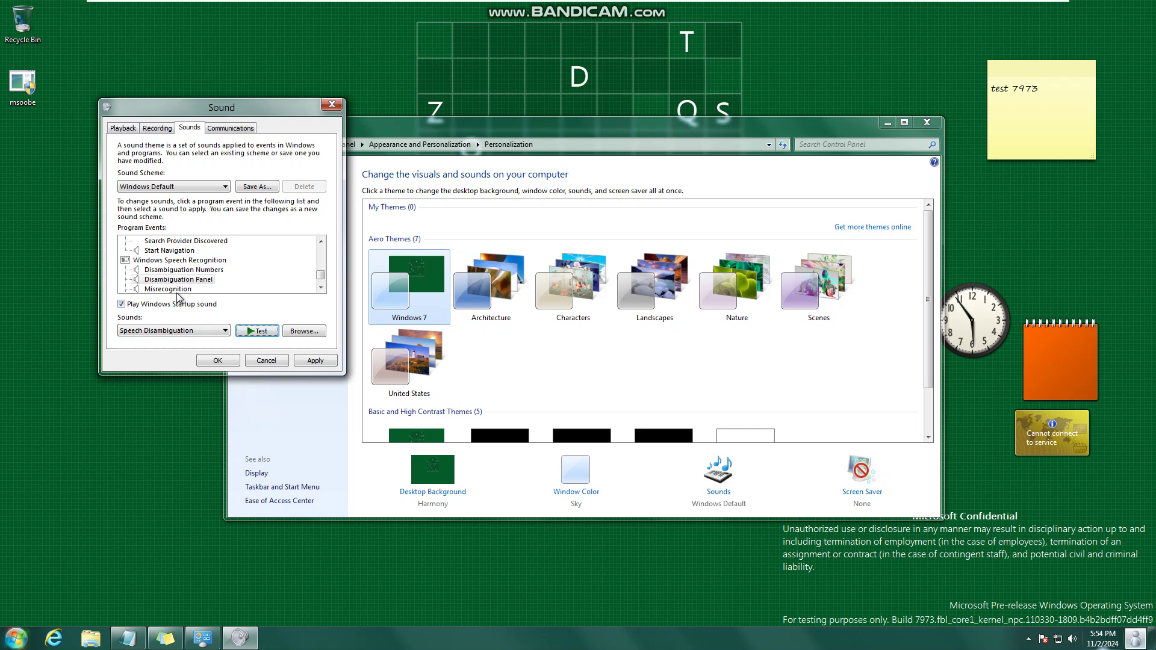
pyautogui.click(167, 289)
pyautogui.click(149, 289)
pyautogui.click(176, 290)
pyautogui.click(177, 291)
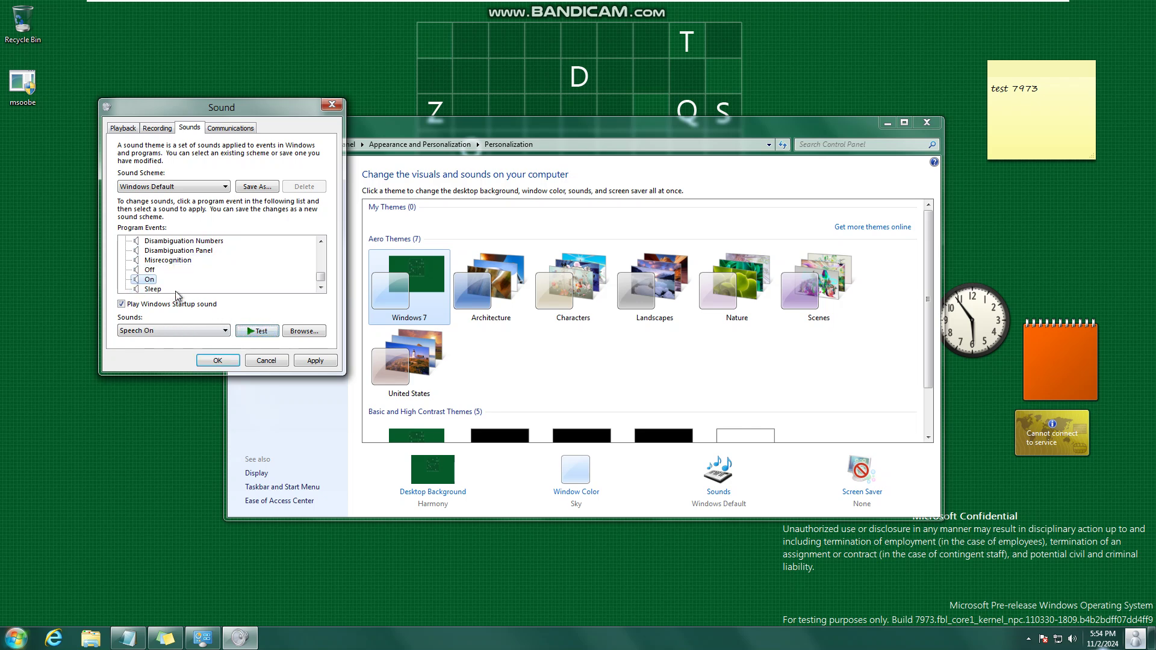
pyautogui.press('Escape')
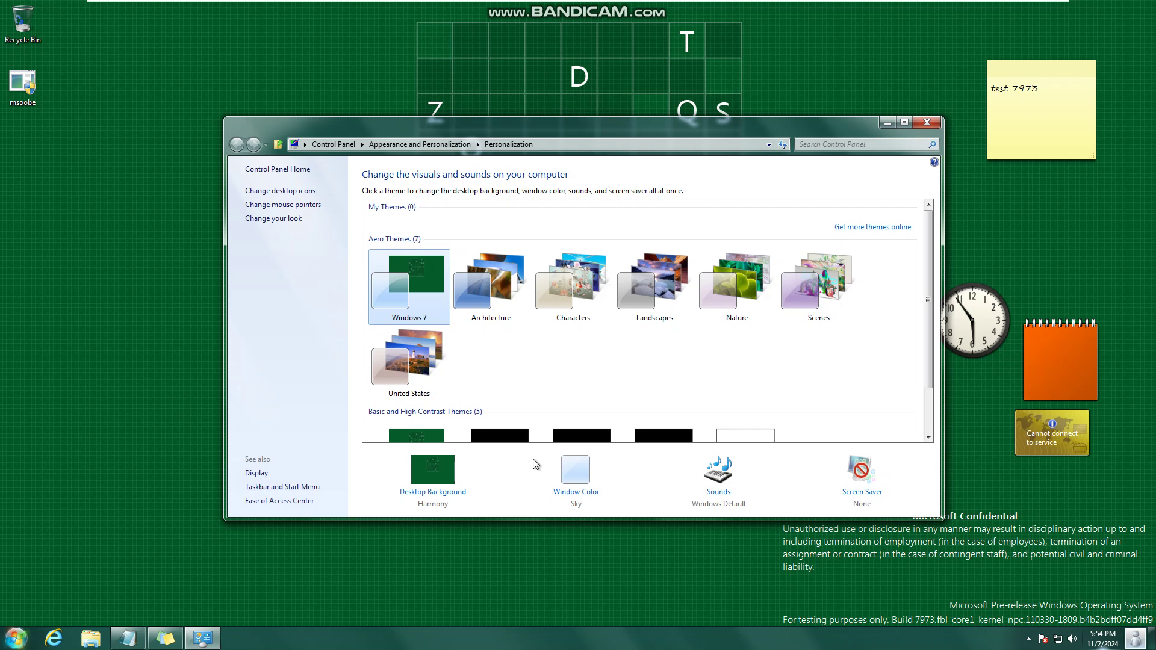
# - Preview the speech On and Sleep sounds, then close the Sound dialog with OK
pyautogui.click(726, 488)
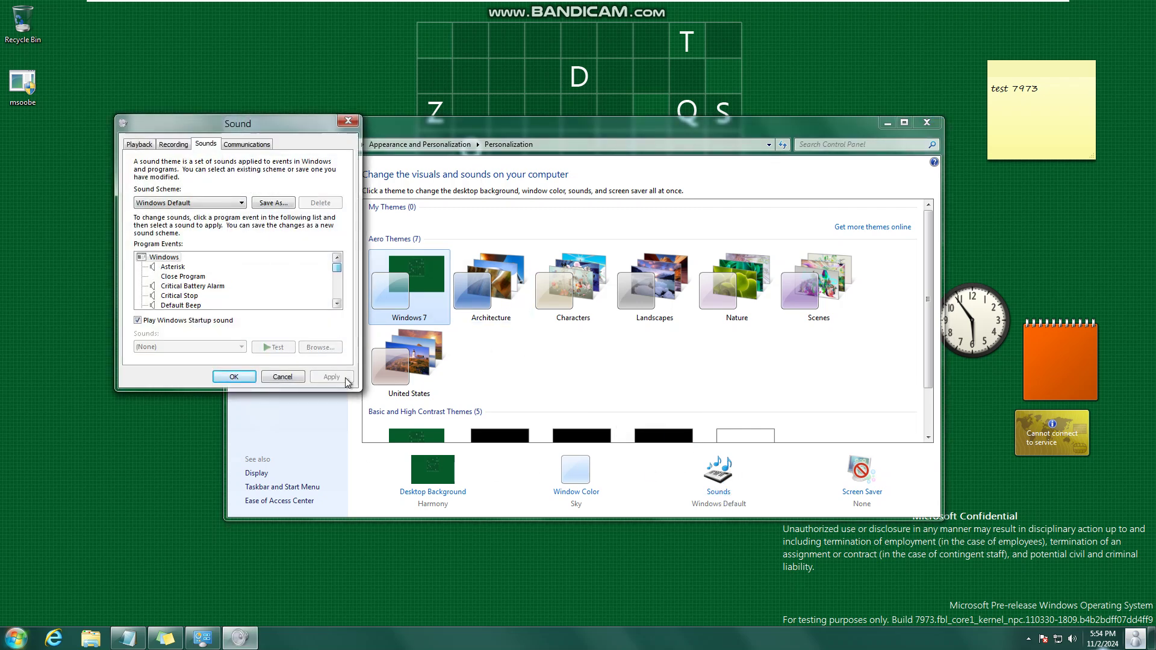
pyautogui.moveTo(337, 275); pyautogui.dragTo(337, 298)
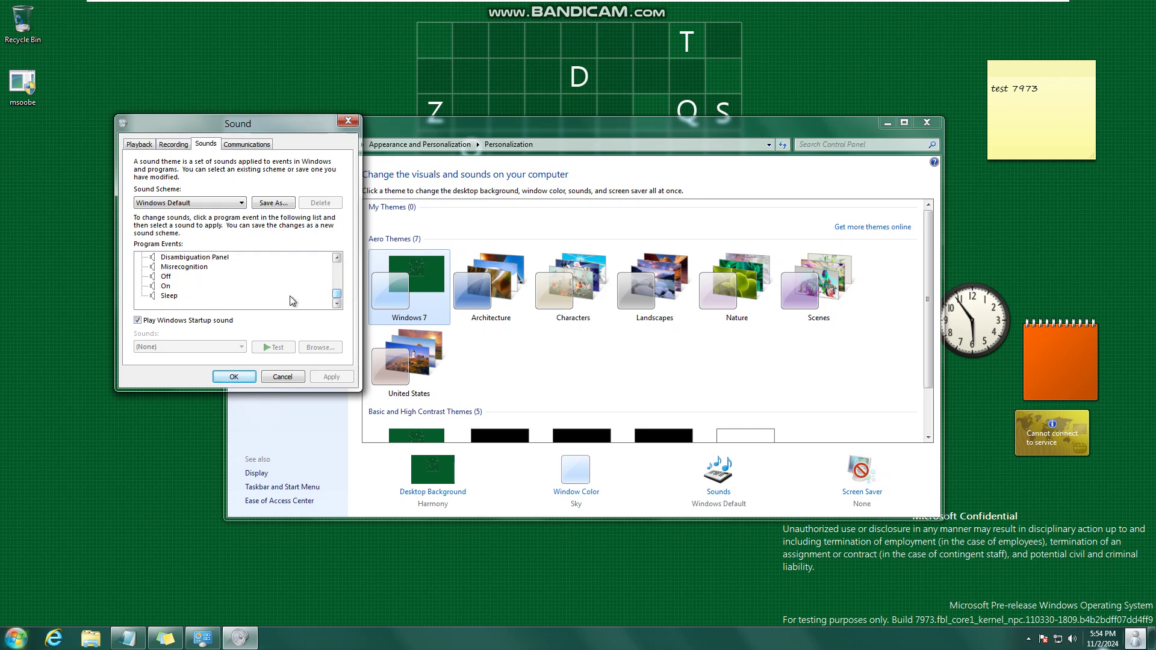
pyautogui.click(166, 286)
pyautogui.click(274, 347)
pyautogui.click(169, 295)
pyautogui.click(275, 347)
pyautogui.click(227, 381)
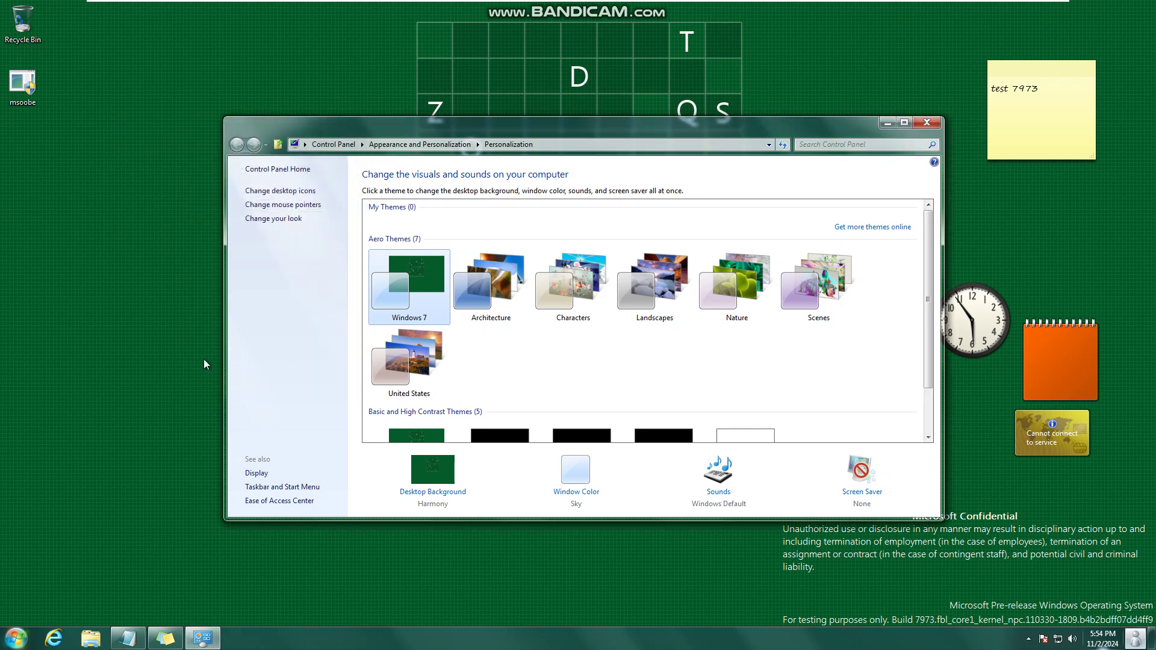
# - Run winver to show About Windows (Version 6.2) and arrange it beside Personalization
pyautogui.press('super+r')
pyautogui.write('winver')
pyautogui.press('Return')
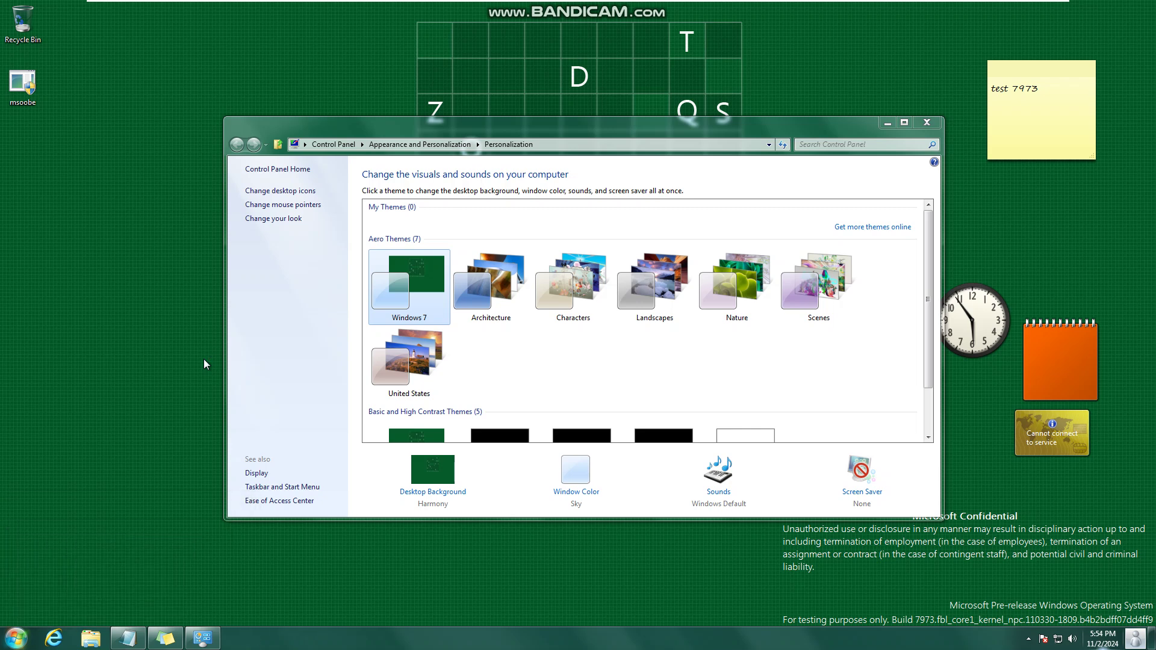
pyautogui.moveTo(234, 31); pyautogui.dragTo(287, 123)
pyautogui.moveTo(435, 127); pyautogui.dragTo(618, 92)
# - Apply the Architecture, Characters, Landscapes, Nature and Scenes themes in turn, finishing on United States
pyautogui.click(652, 240)
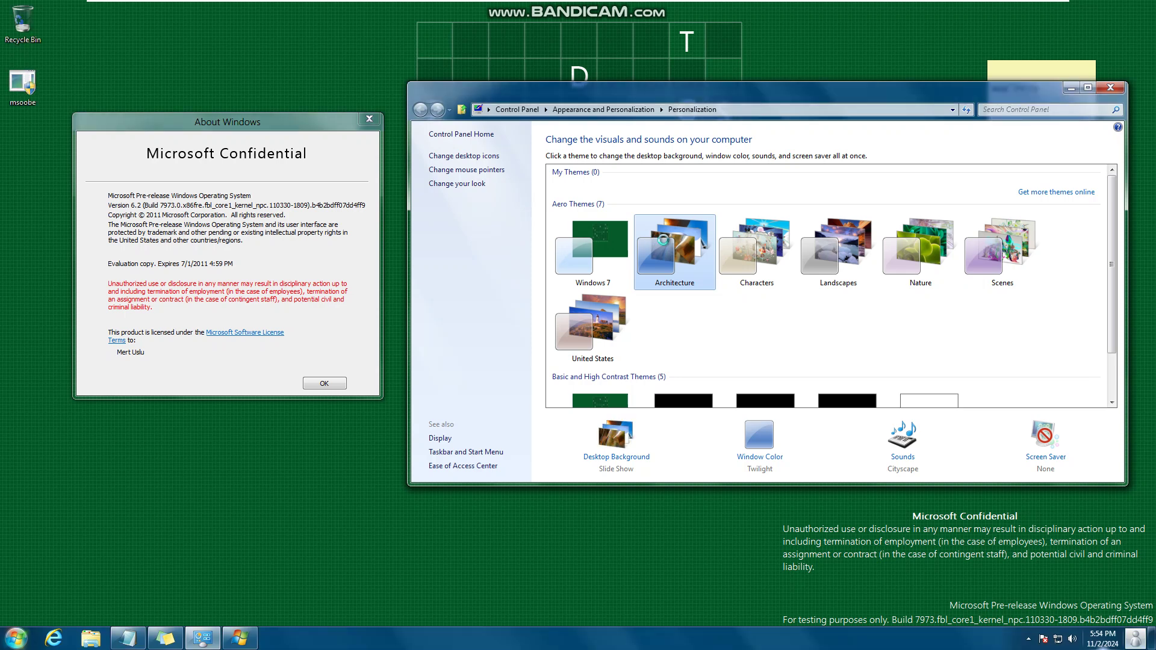
pyautogui.click(743, 232)
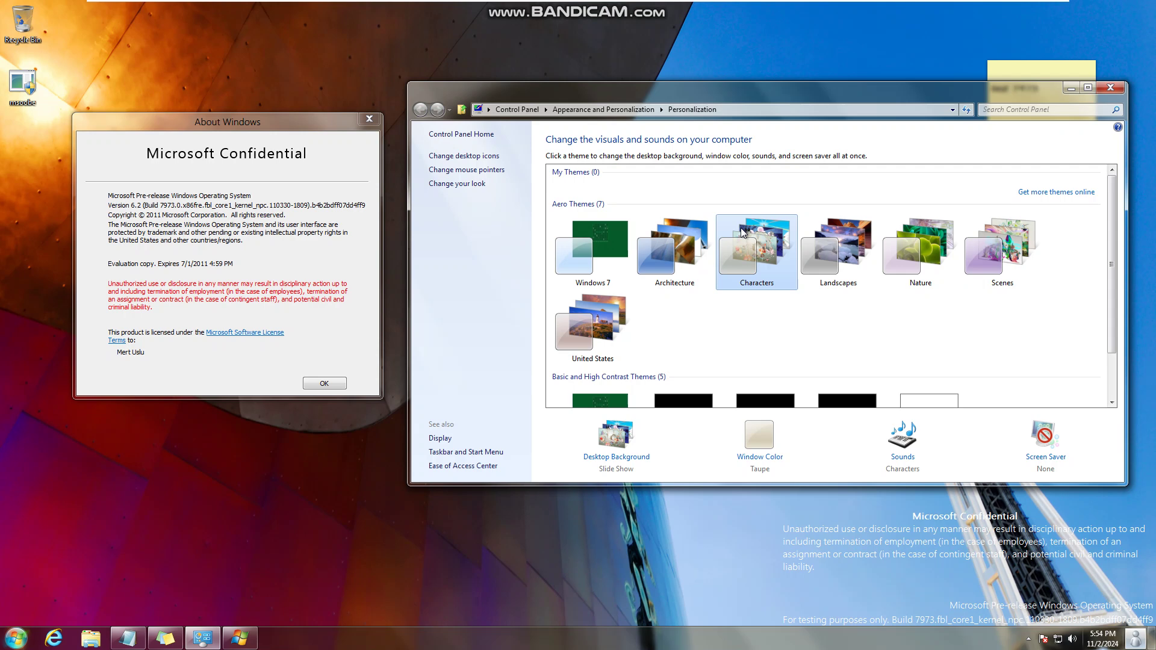
pyautogui.click(841, 252)
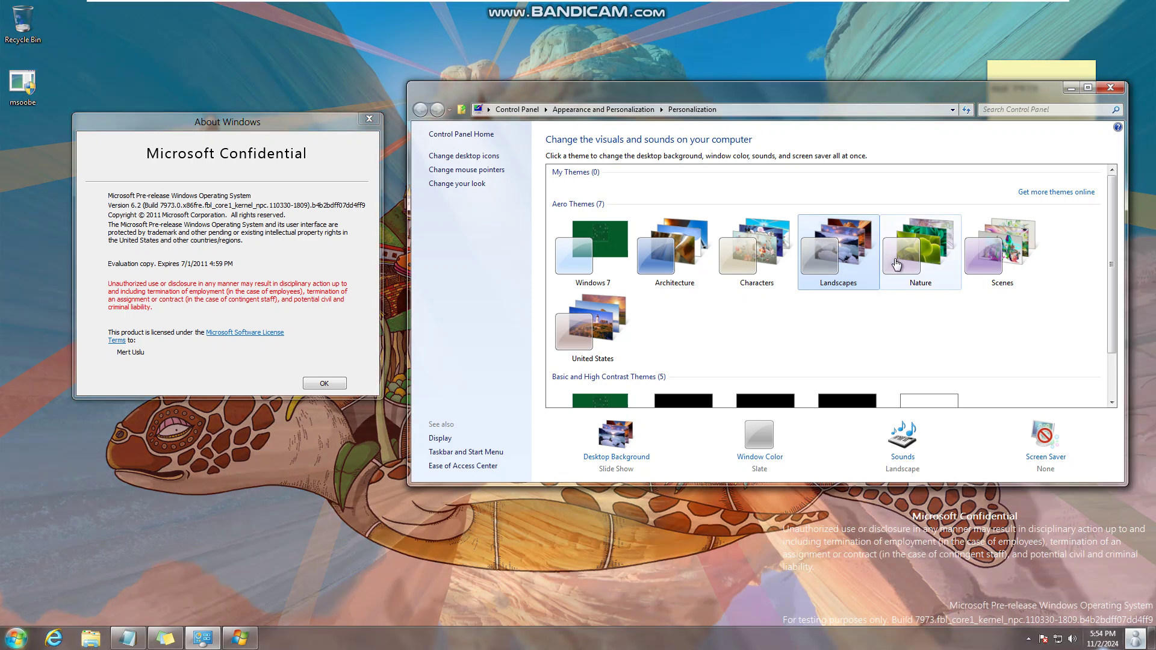
pyautogui.click(897, 265)
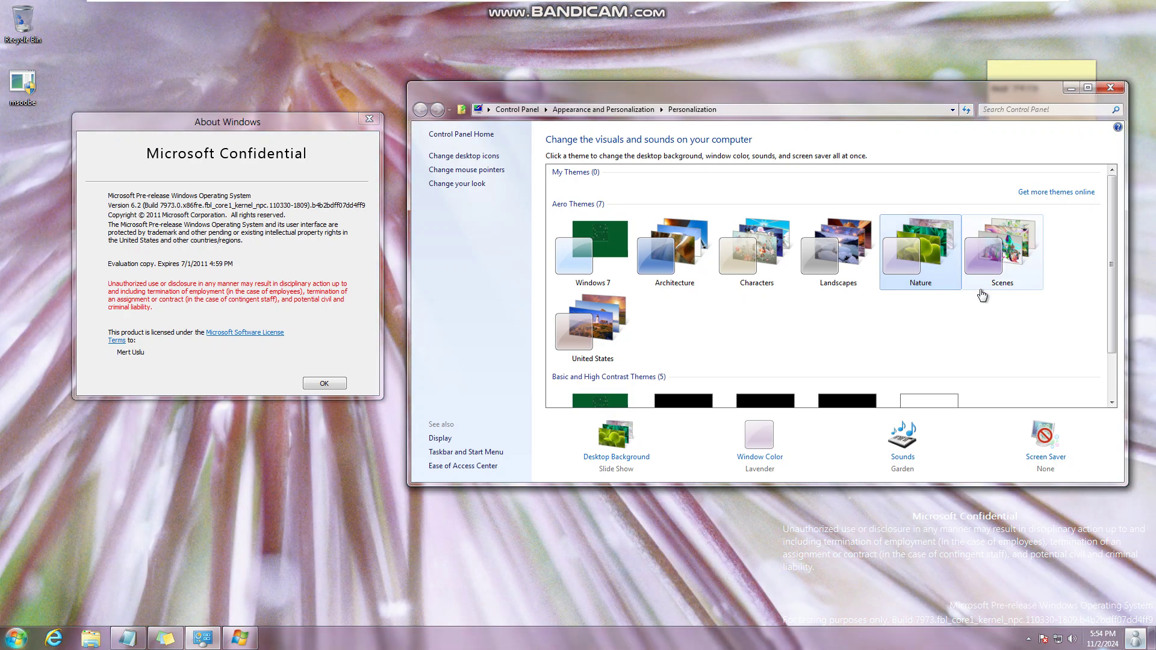
pyautogui.click(978, 288)
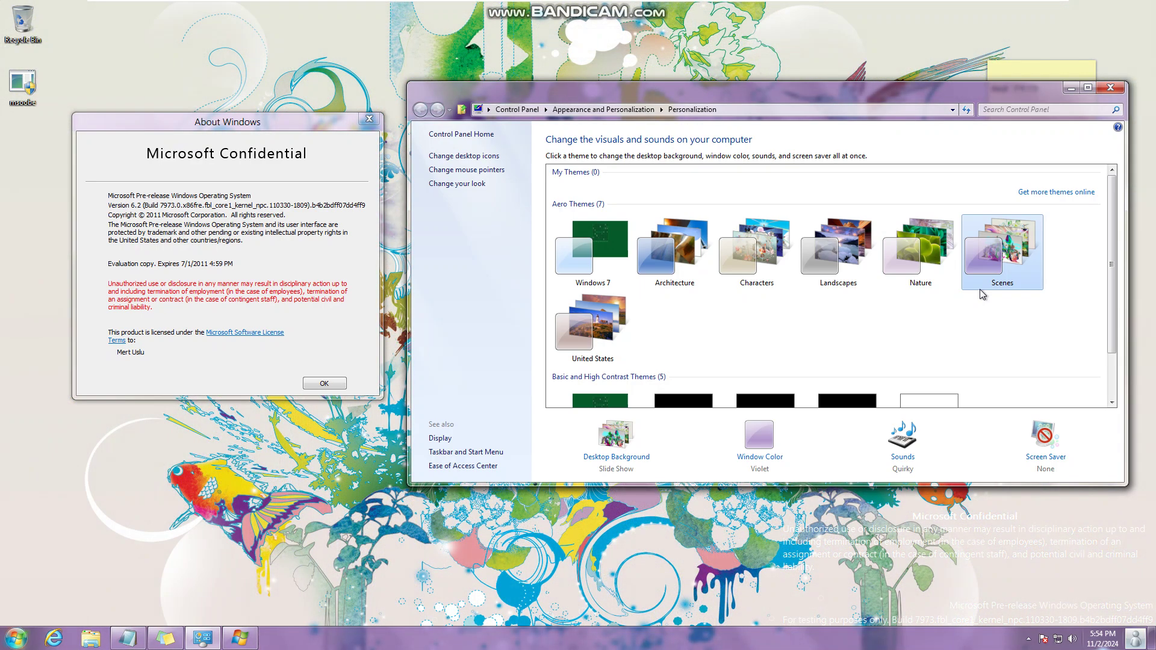
pyautogui.click(599, 355)
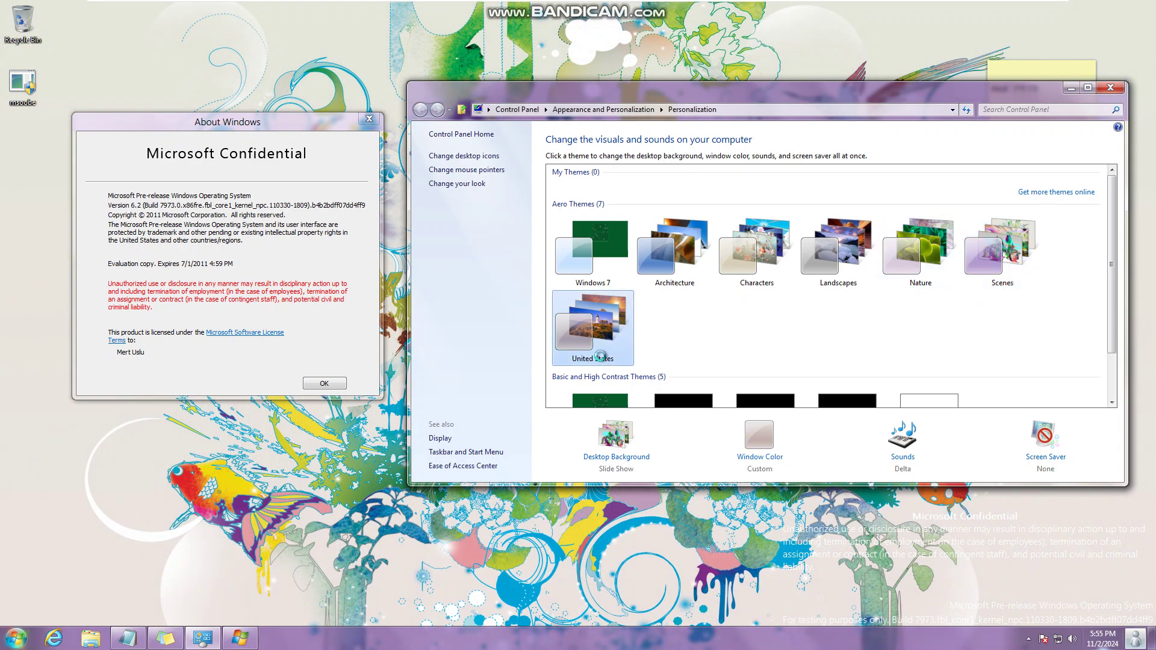
pyautogui.scroll(-2, 686, 286)
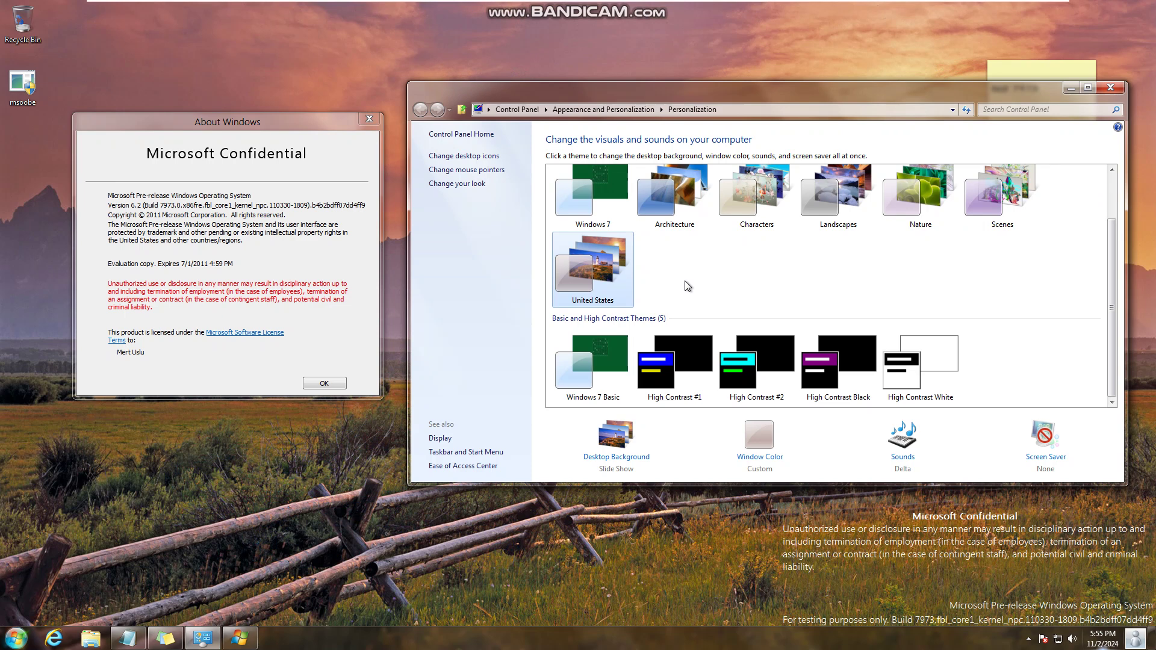
# - Apply the Windows 7 Basic theme with Harmony wallpaper, then close About Windows and Personalization
pyautogui.click(594, 397)
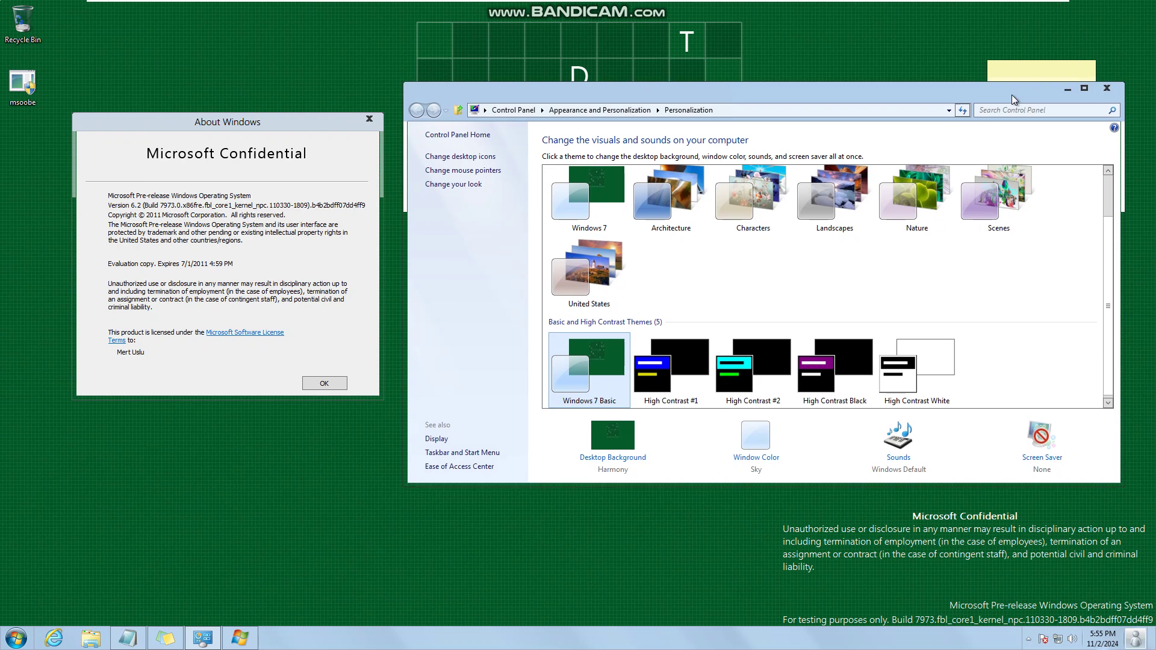
pyautogui.moveTo(1011, 95); pyautogui.dragTo(966, 113)
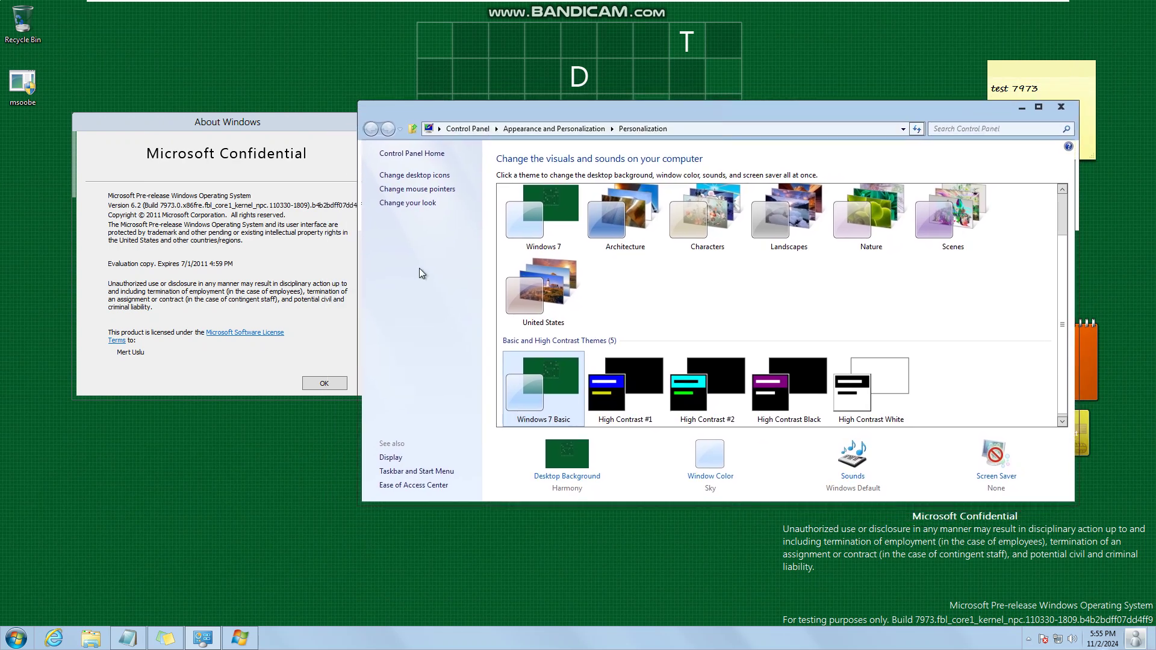
pyautogui.click(324, 384)
pyautogui.click(1054, 107)
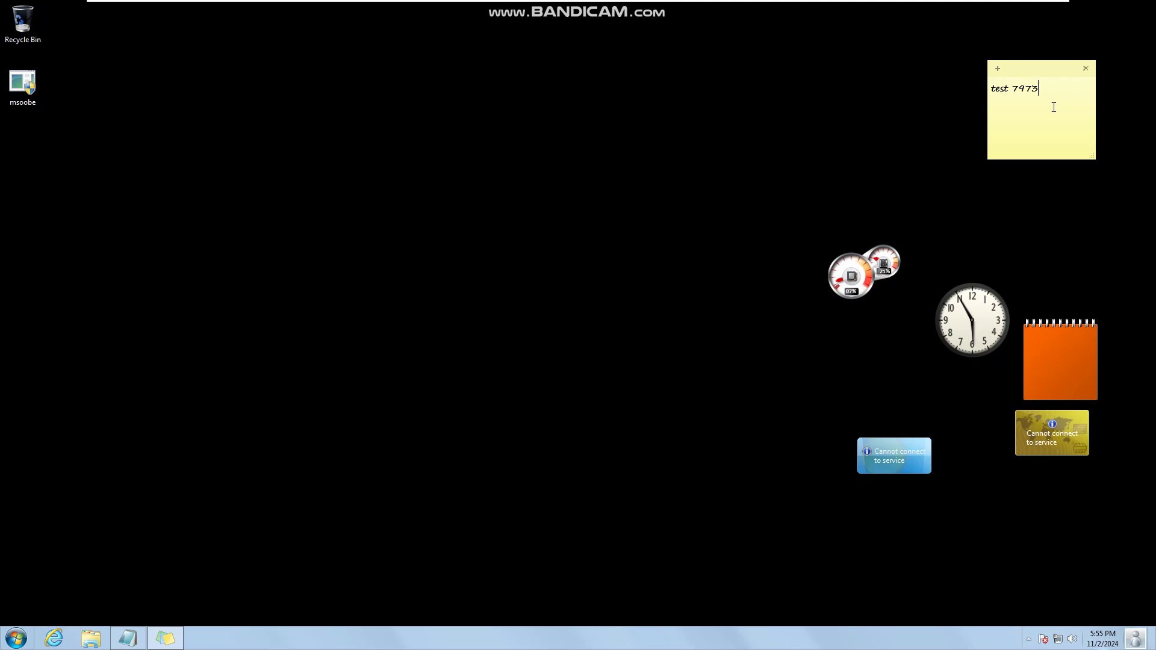
# - Launch msoobe, dismiss its permission prompt, and reopen Personalization from the desktop
pyautogui.doubleClick(36, 102)
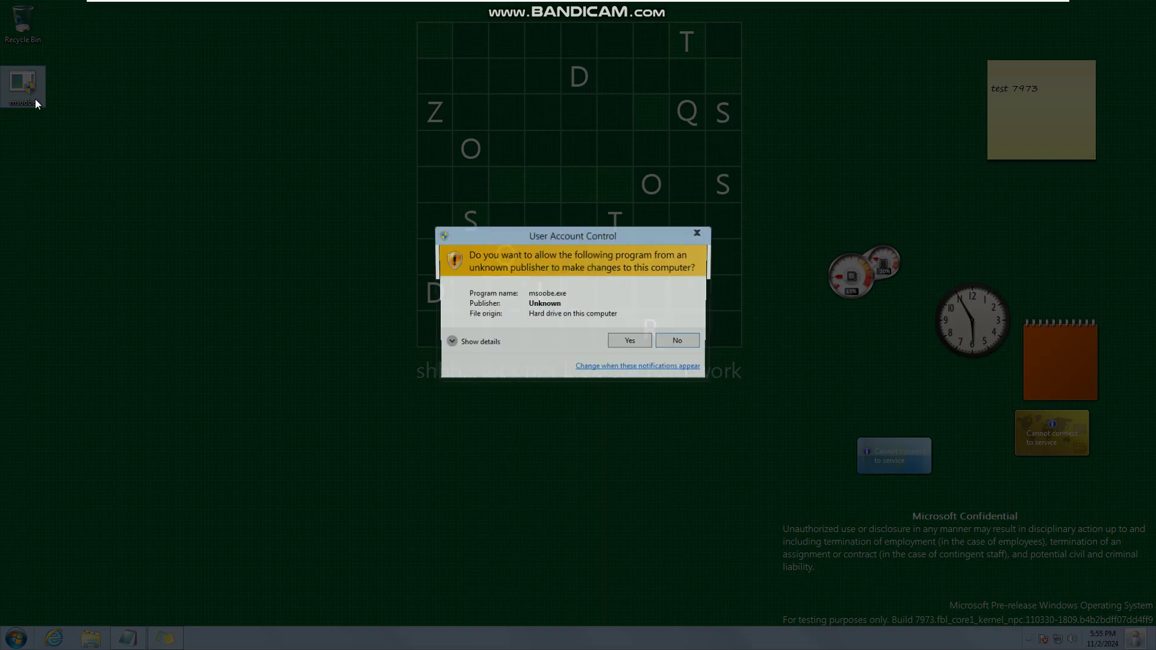
pyautogui.click(681, 344)
pyautogui.rightClick(521, 330)
pyautogui.click(569, 464)
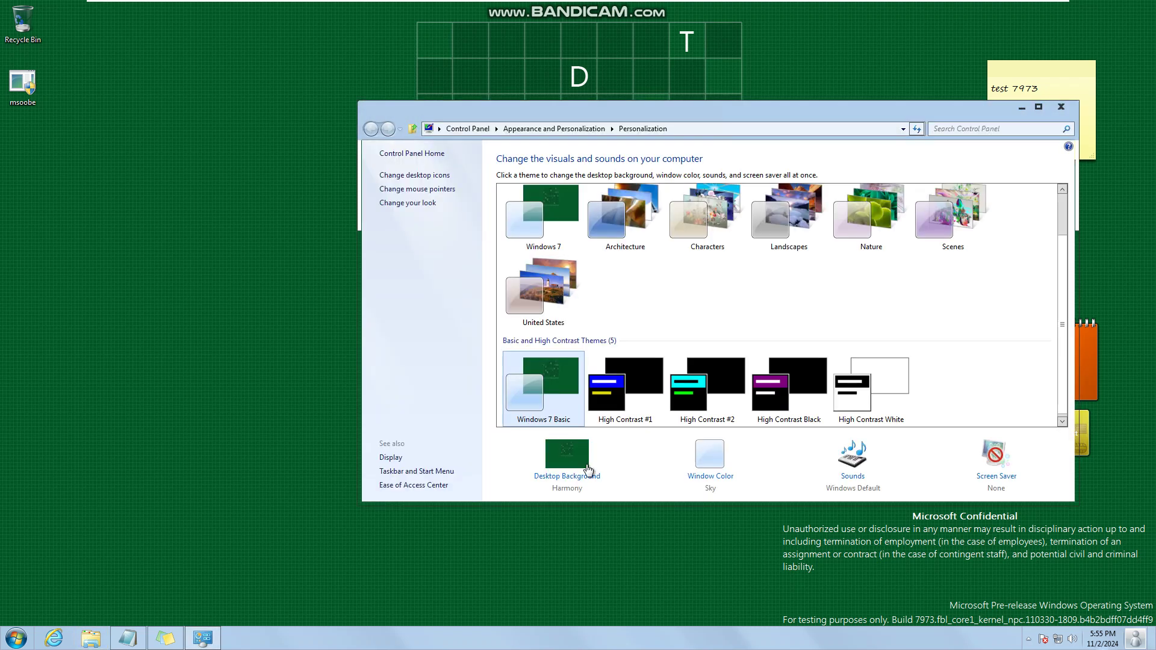
# - Try Pumpkin and frost window colours with different intensities and transparency enabled
pyautogui.click(708, 477)
pyautogui.moveTo(667, 320); pyautogui.dragTo(771, 316)
pyautogui.click(869, 207)
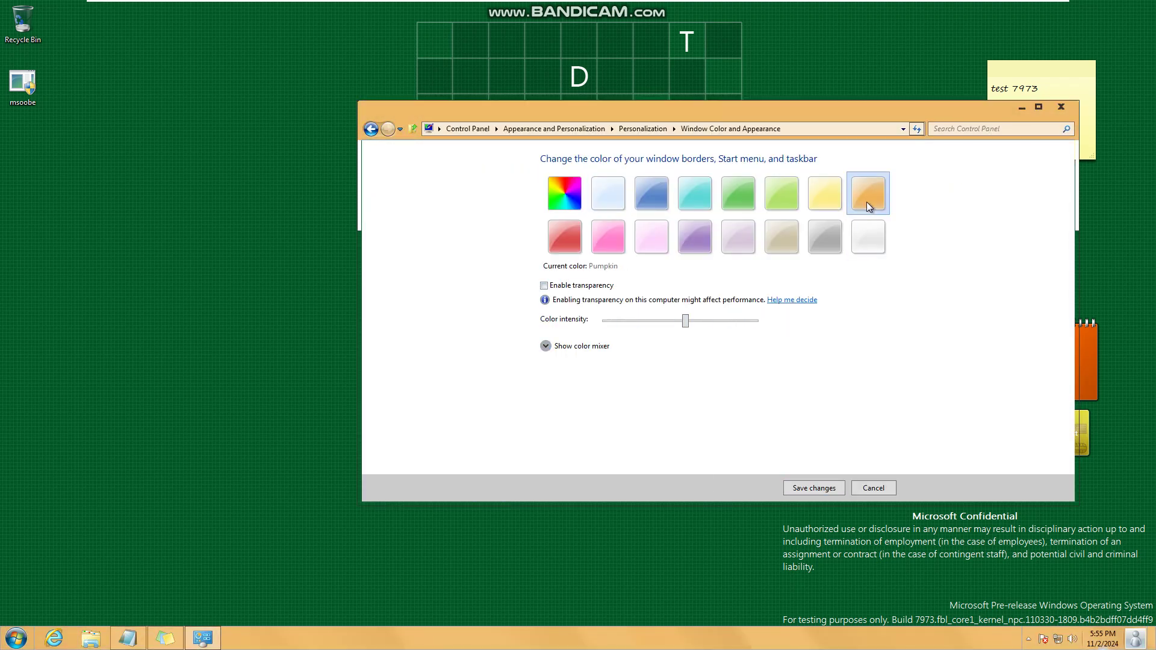
pyautogui.moveTo(694, 317); pyautogui.dragTo(885, 360)
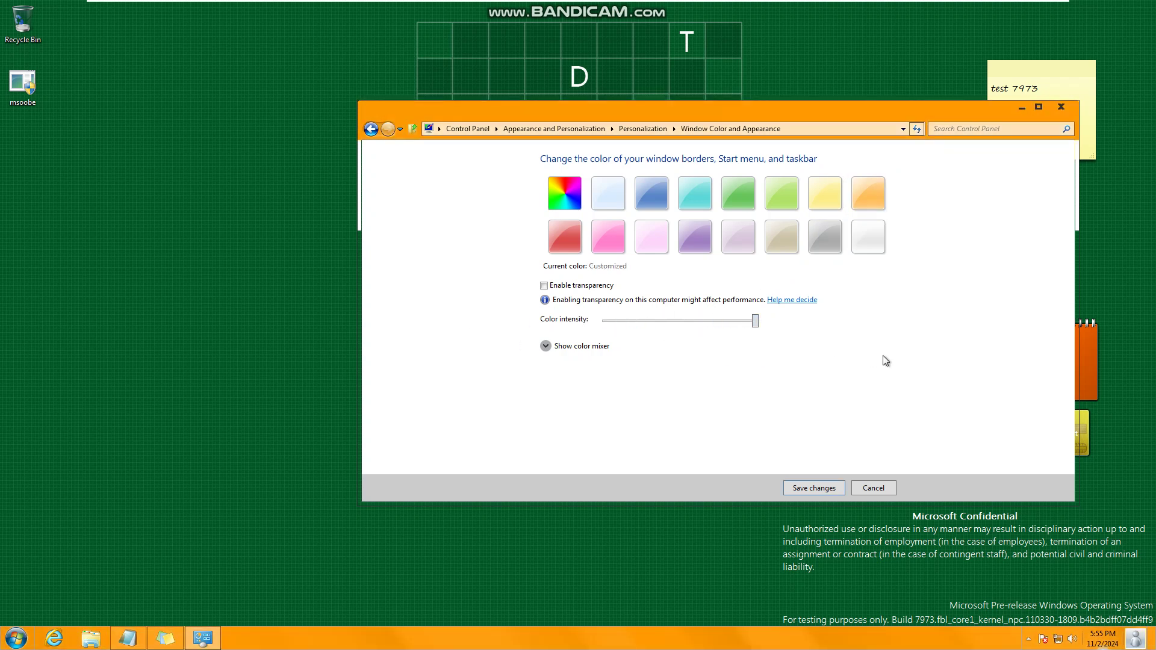
pyautogui.click(608, 290)
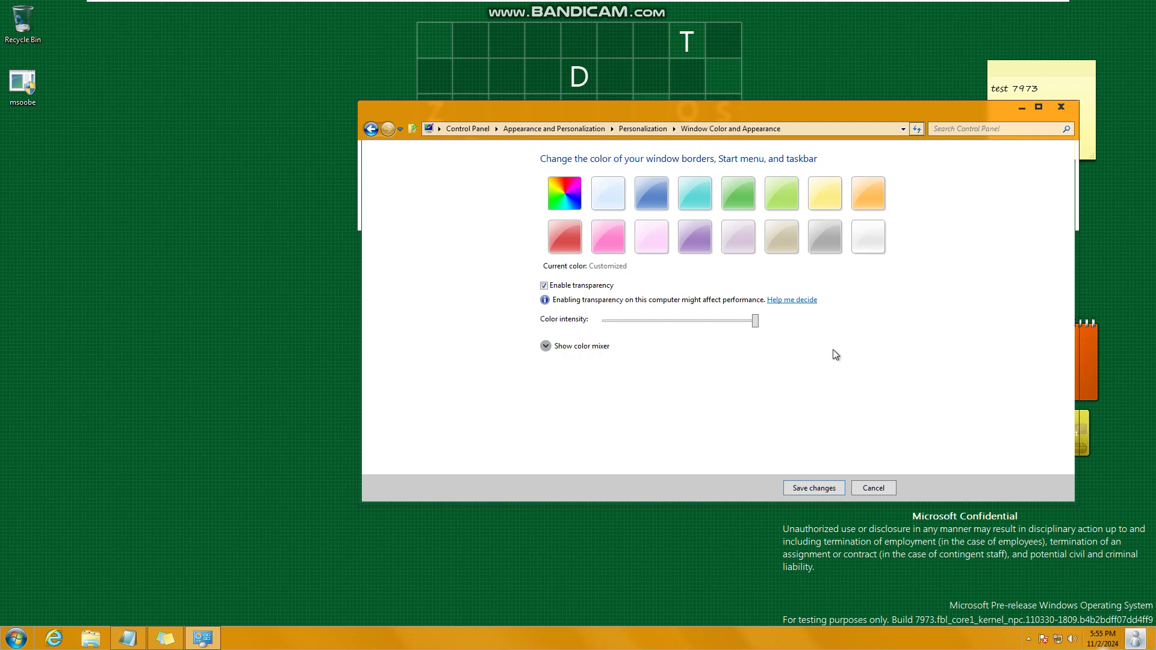
pyautogui.click(857, 253)
pyautogui.moveTo(648, 322); pyautogui.dragTo(937, 342)
# - Turn transparency off and try Violet, then discard the colour changes and close Personalization
pyautogui.click(599, 286)
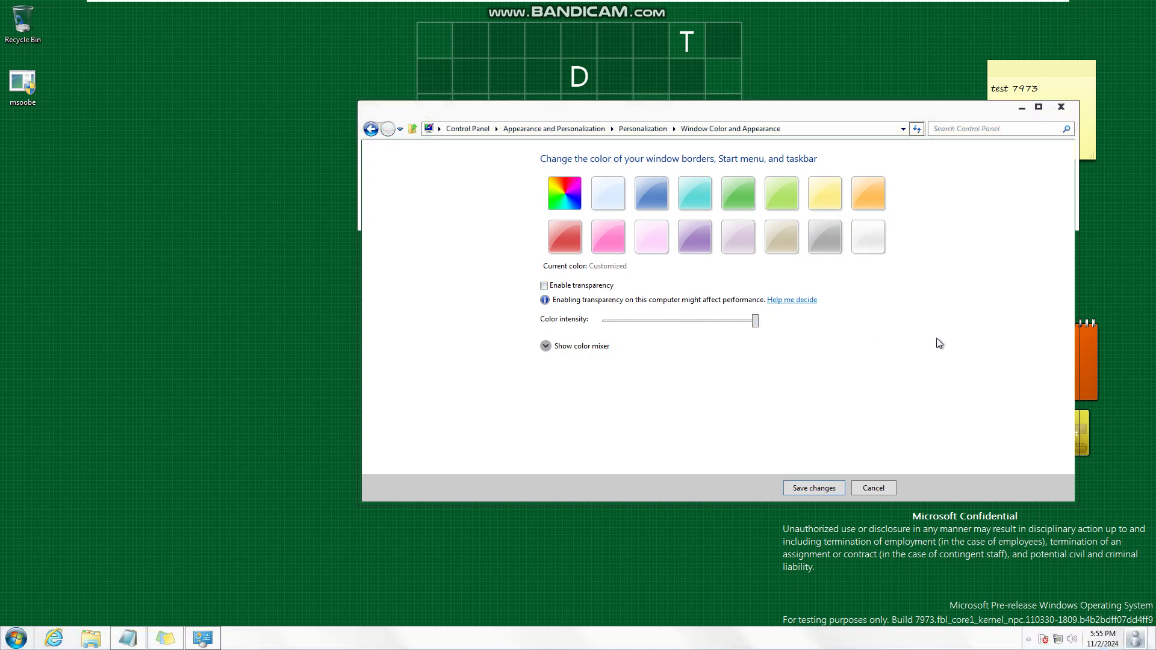
pyautogui.click(695, 236)
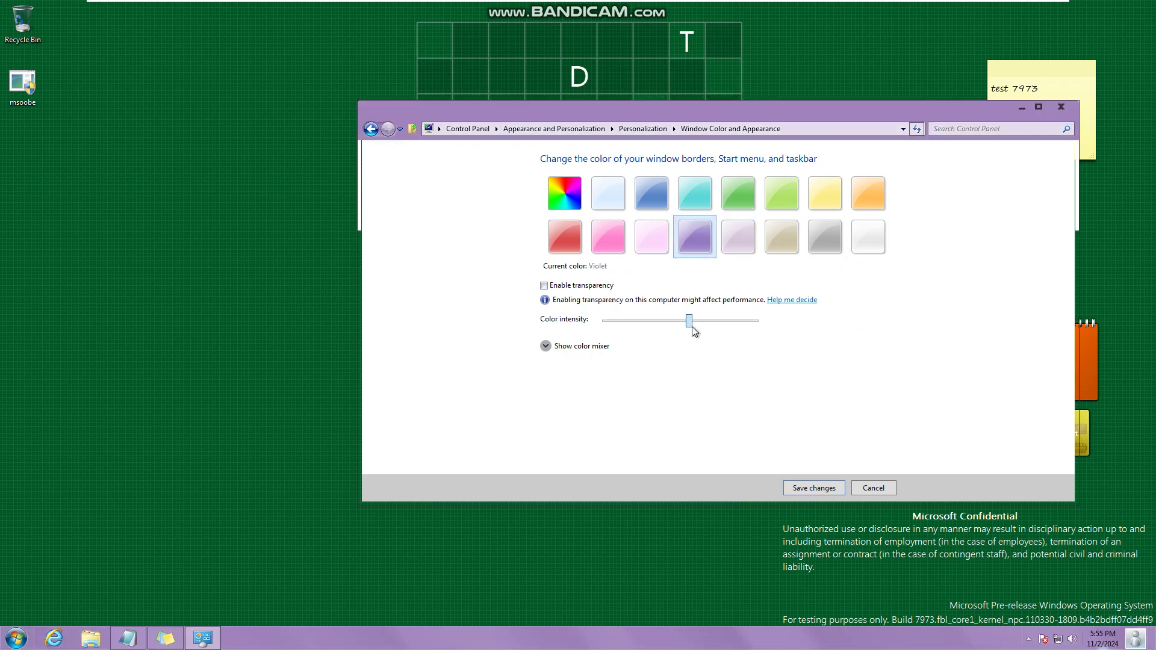
pyautogui.moveTo(690, 322); pyautogui.dragTo(900, 327)
pyautogui.click(866, 491)
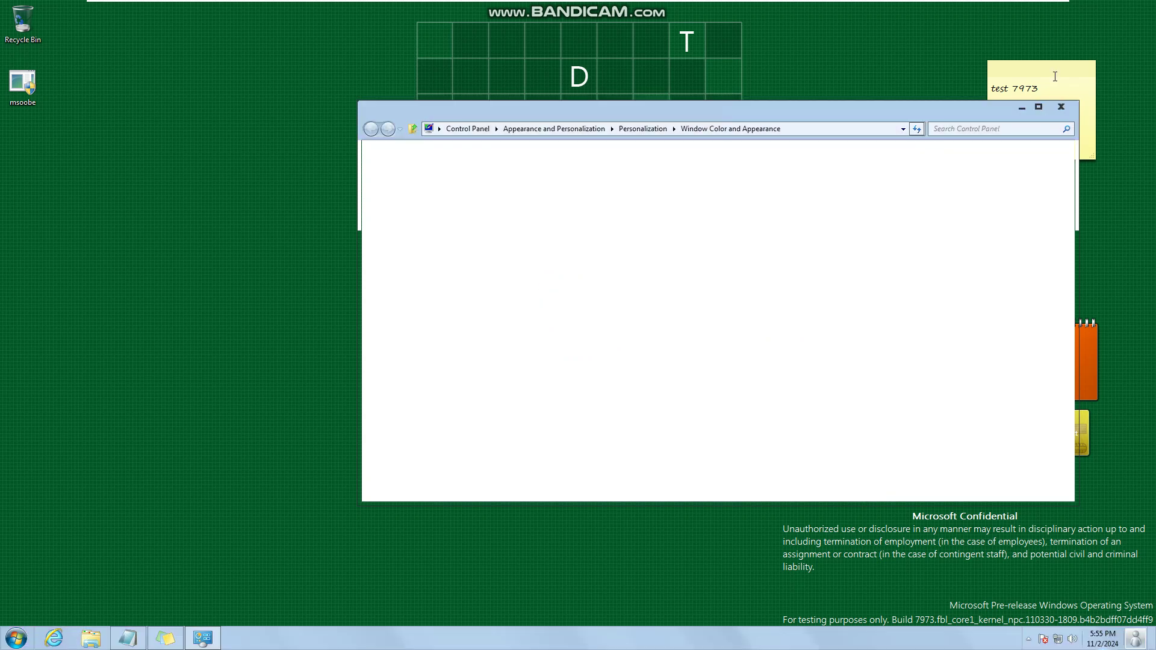
pyautogui.click(1061, 109)
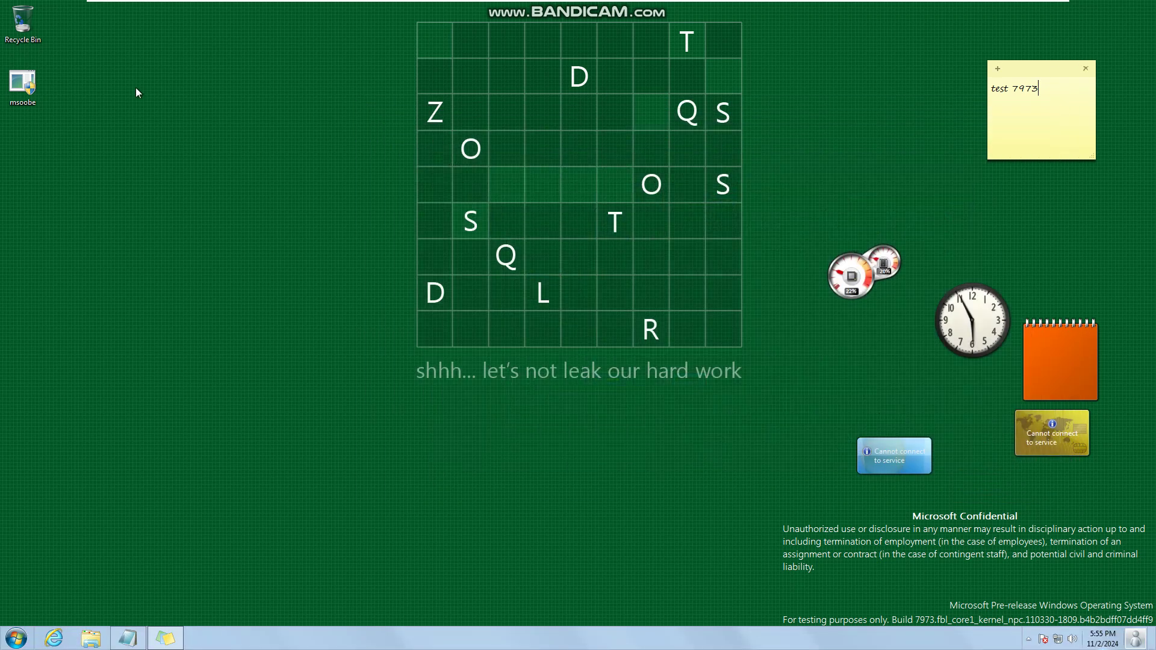
# - Launch msoobe from the desktop and decline its UAC prompt
pyautogui.click(27, 90)
pyautogui.doubleClick(27, 88)
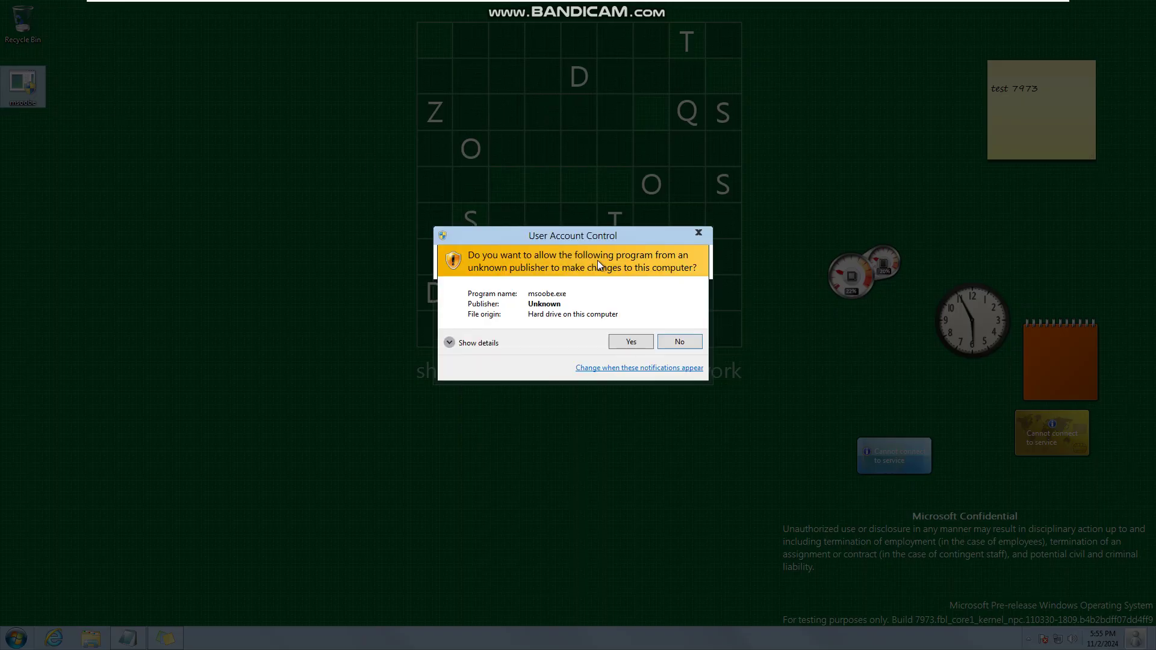
pyautogui.click(679, 341)
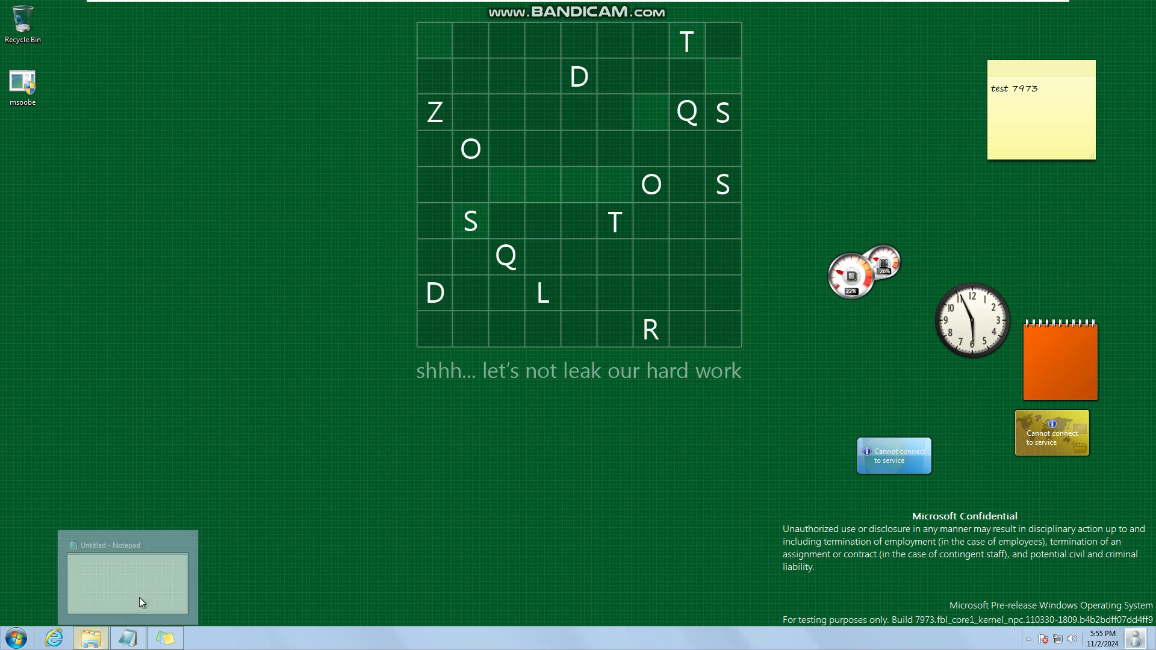
# - Make Notepad read 'The oobe has been updated', then relaunch msoobe and allow it
pyautogui.click(129, 637)
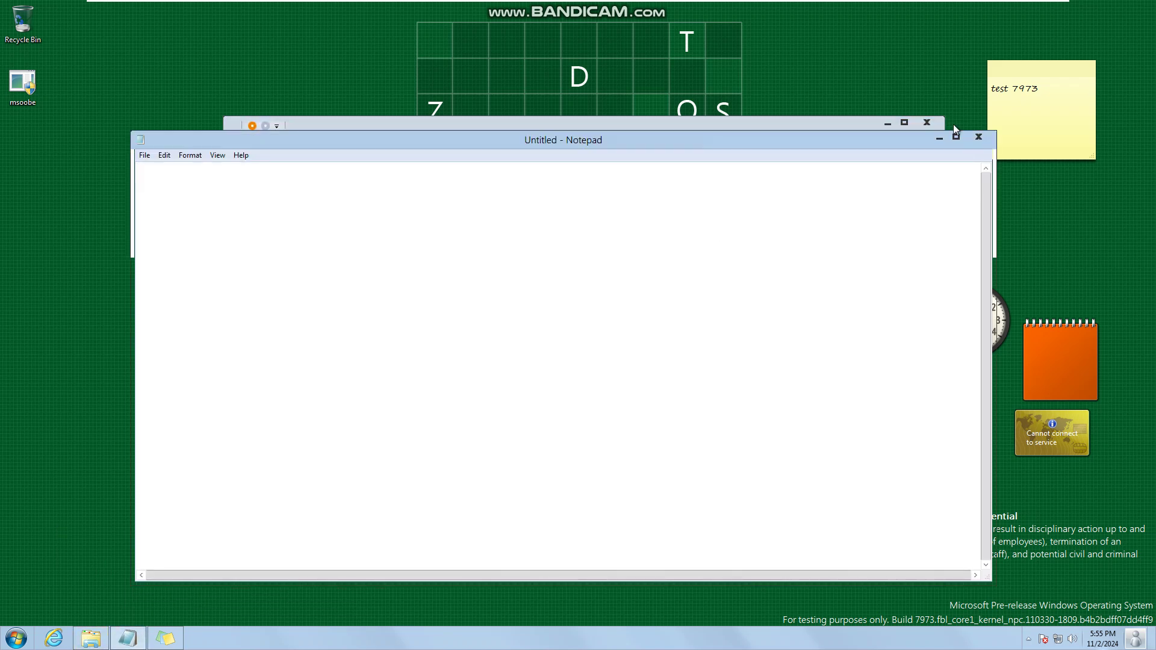
pyautogui.click(927, 122)
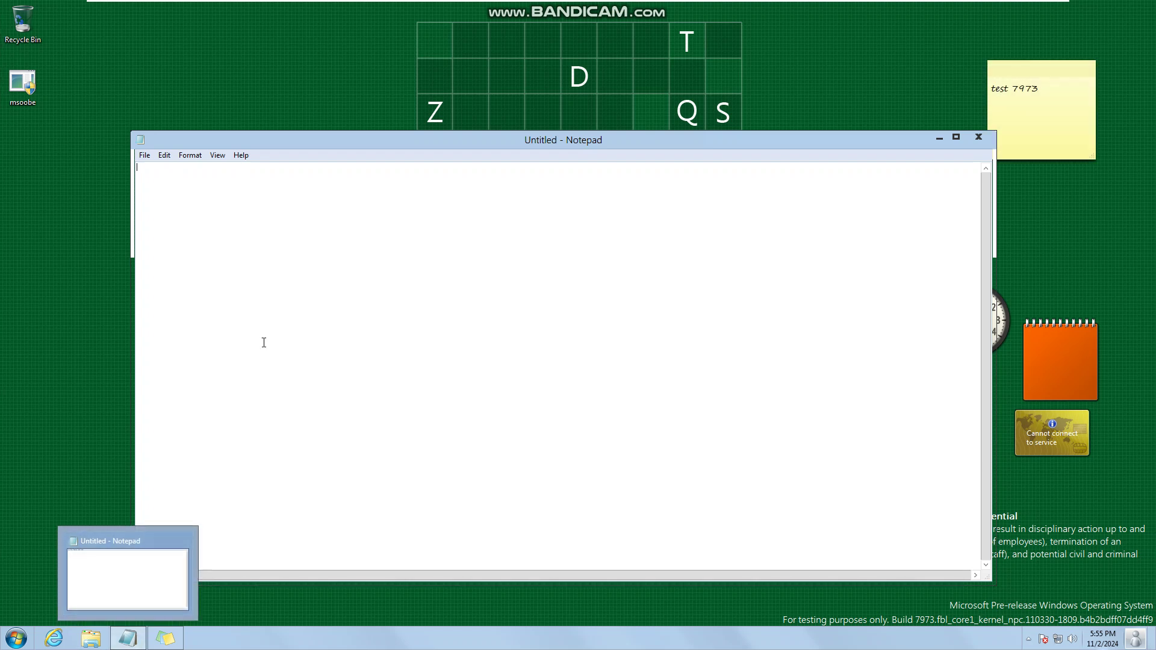
pyautogui.write('obe')
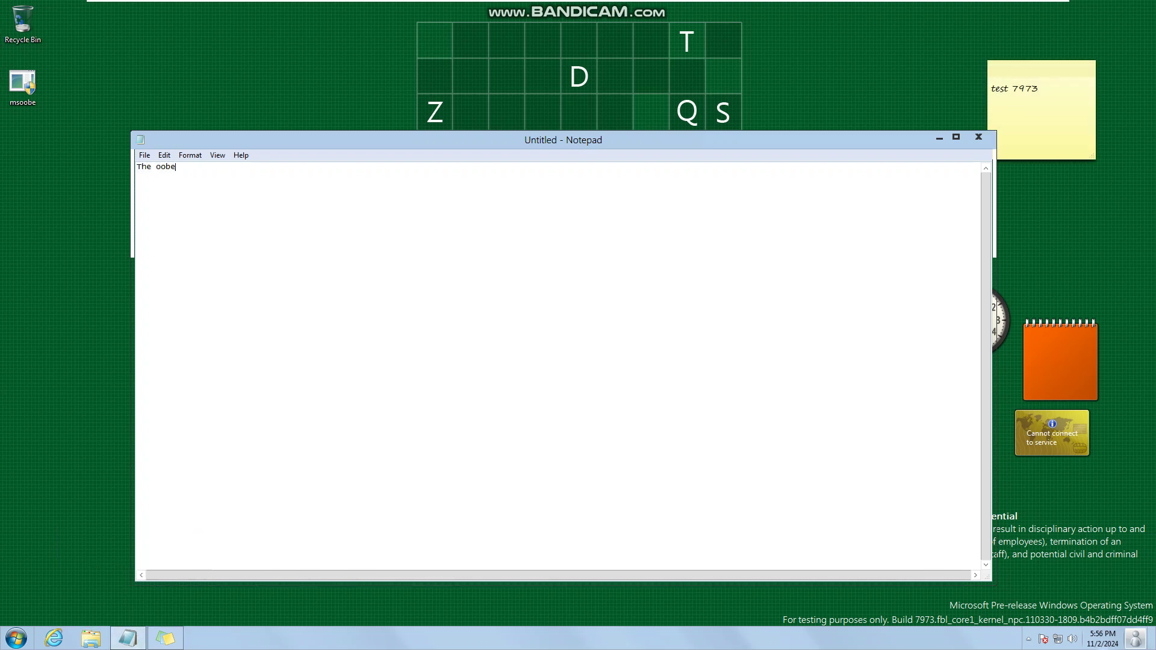
pyautogui.press('BackSpace')
pyautogui.press('BackSpace')
pyautogui.press('BackSpace')
pyautogui.doubleClick(23, 84)
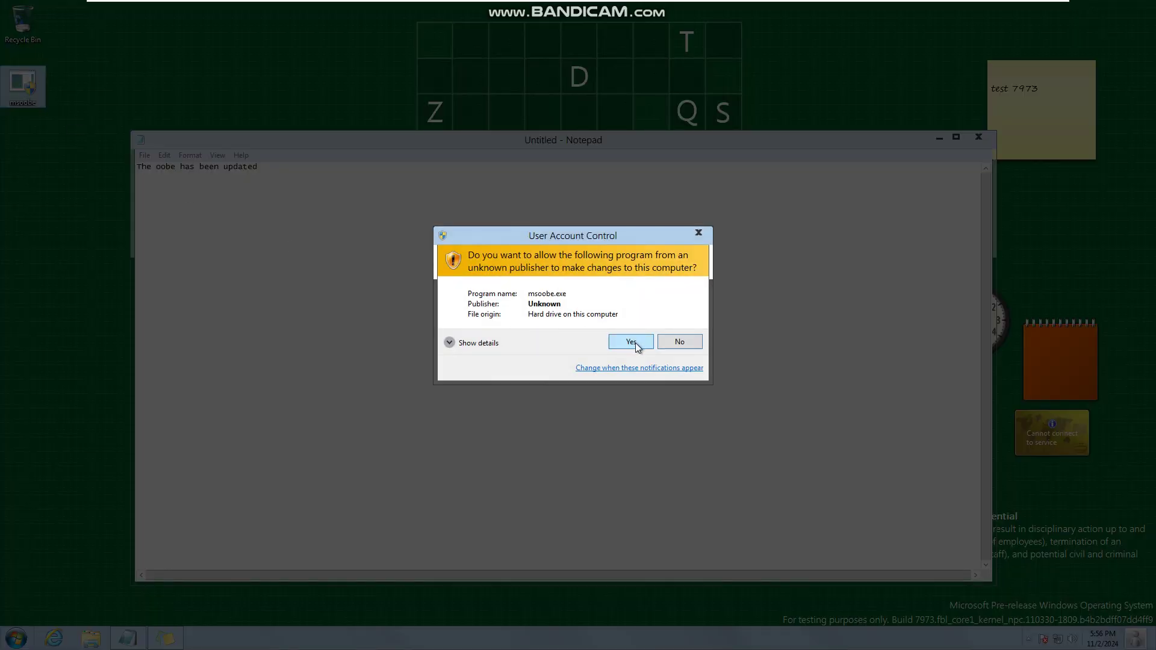
pyautogui.click(631, 341)
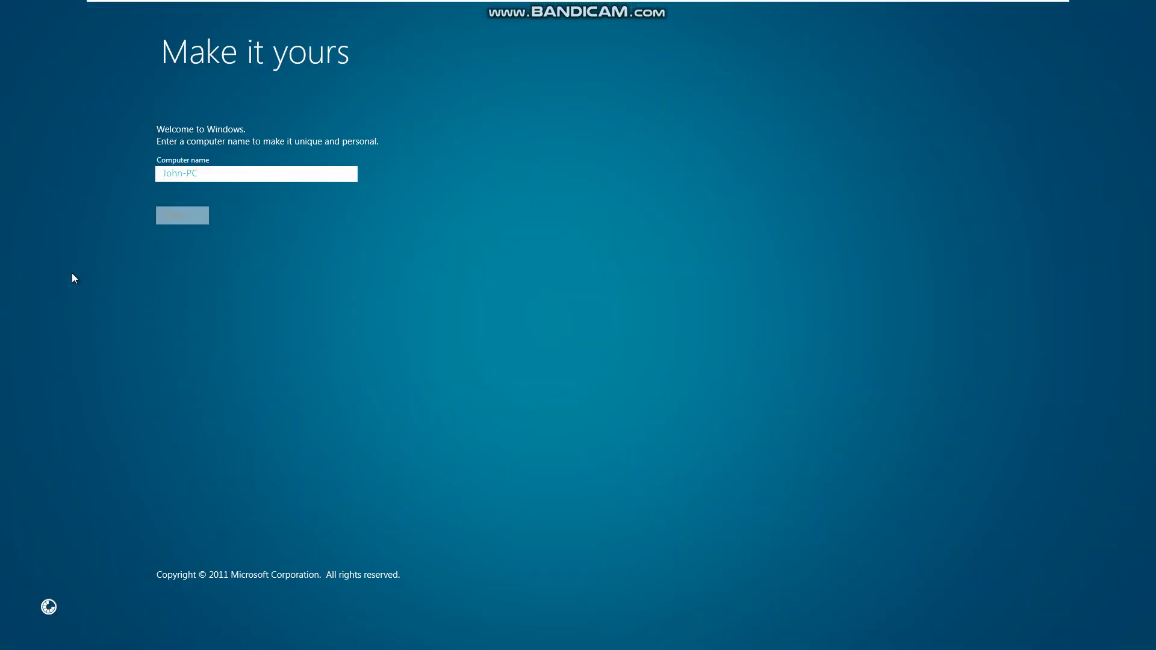
# - Name the computer 'Windows8', accept recommended settings, and enter a user name to finish setup
pyautogui.write('Windows8')
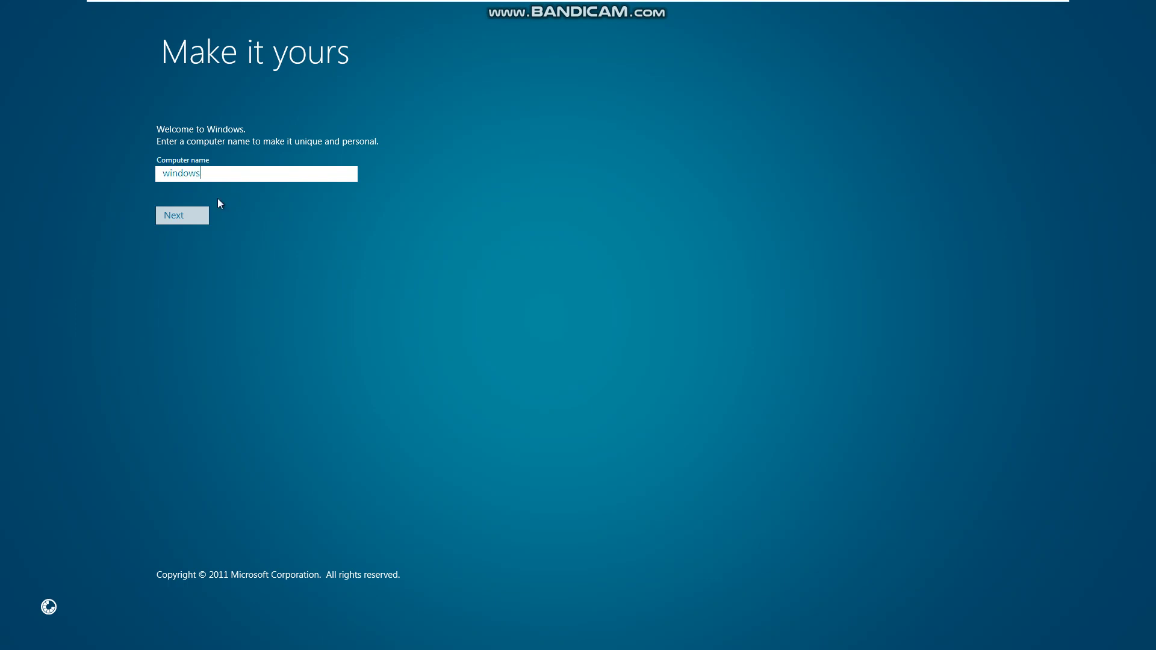
pyautogui.press('Return')
pyautogui.click(404, 592)
pyautogui.write('WIndow')
pyautogui.press('BackSpace')
pyautogui.press('BackSpace')
pyautogui.press('BackSpace')
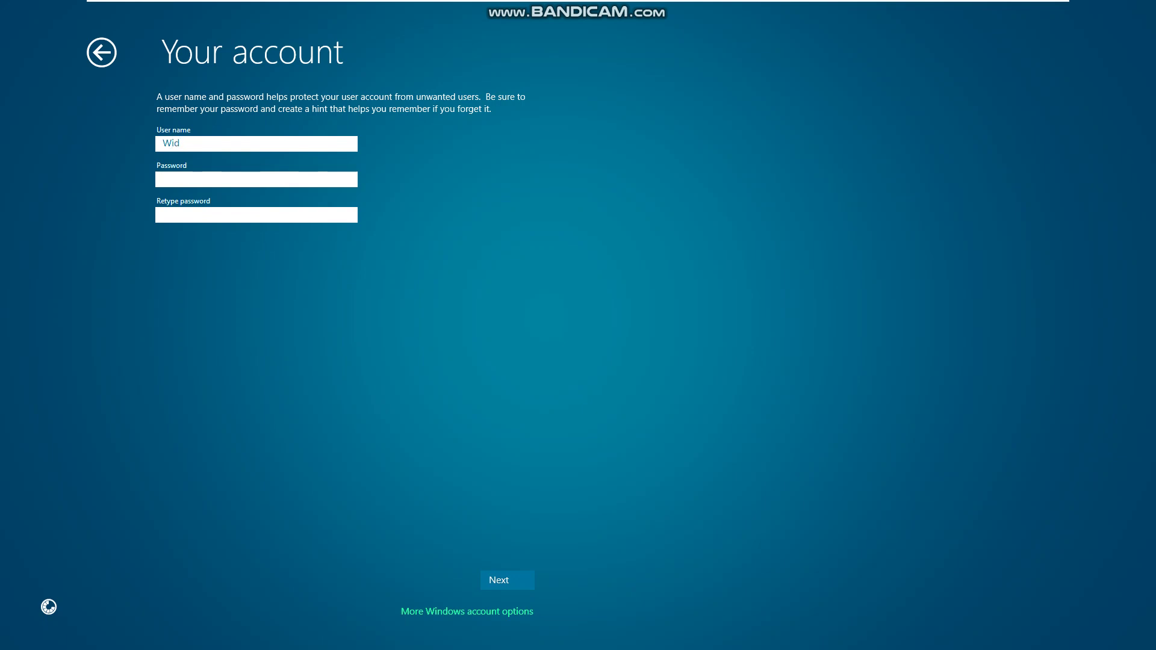
pyautogui.write('dows')
pyautogui.press('Return')
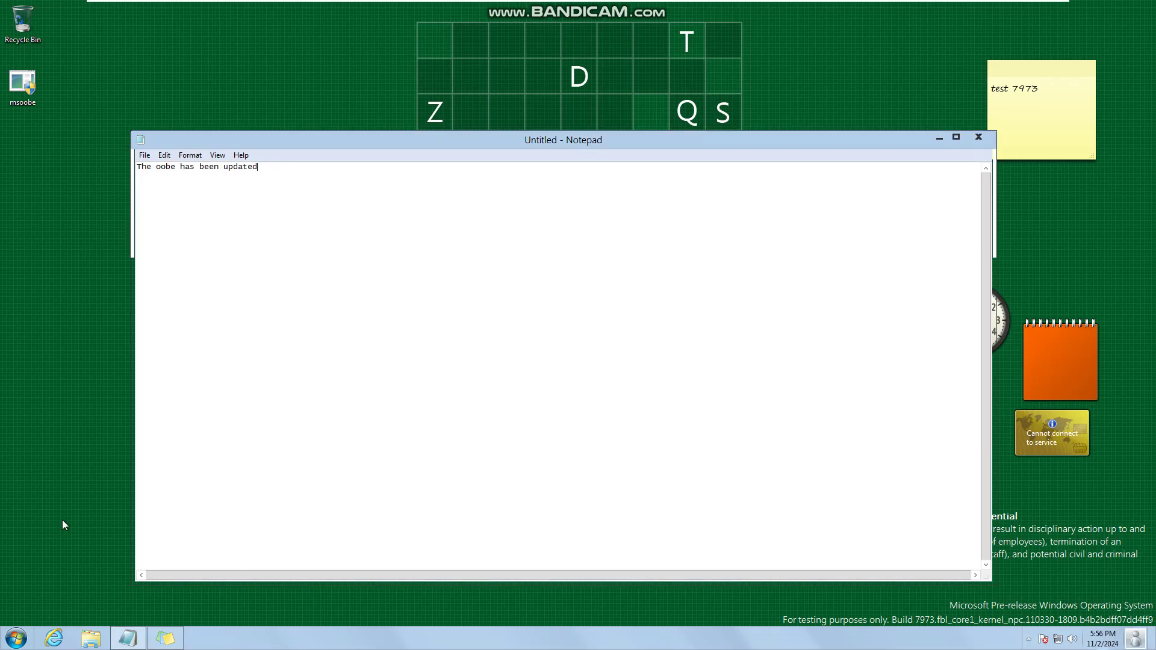
pyautogui.rightClick(63, 520)
pyautogui.click(87, 511)
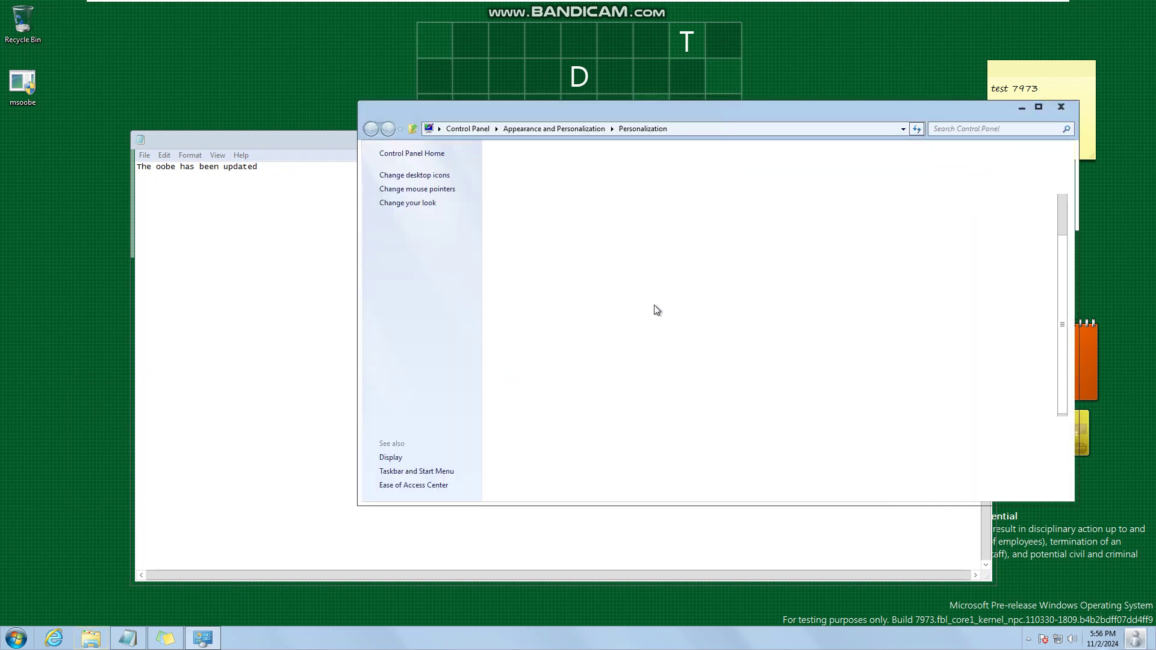
pyautogui.click(1061, 107)
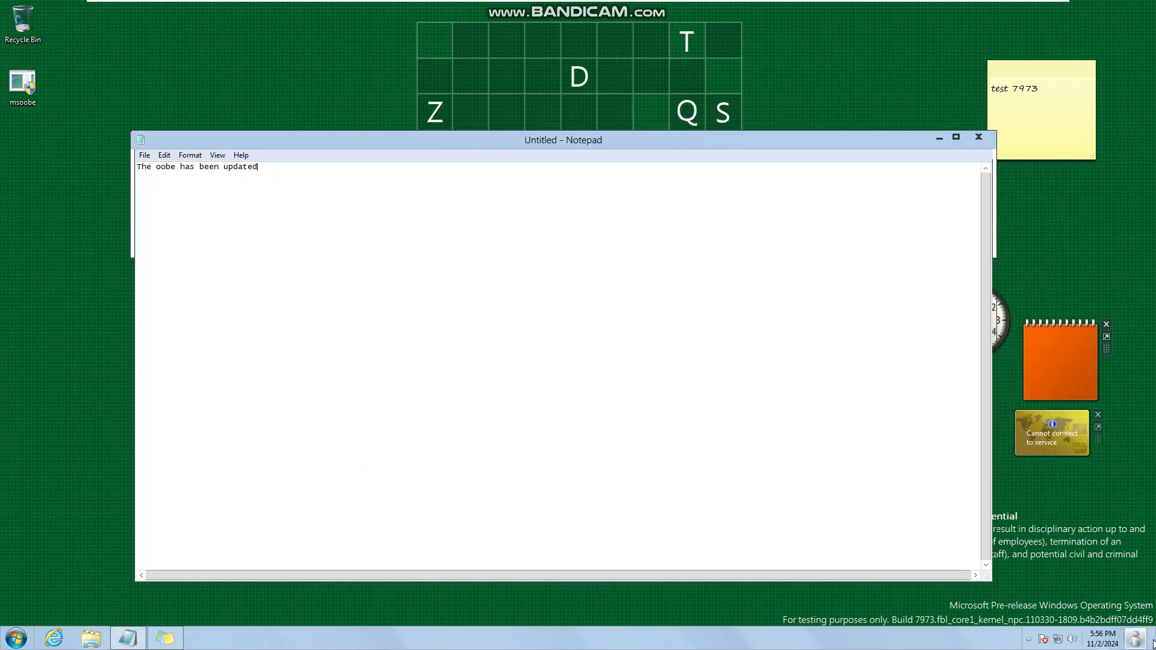
pyautogui.click(1102, 639)
pyautogui.click(1135, 638)
pyautogui.click(1032, 609)
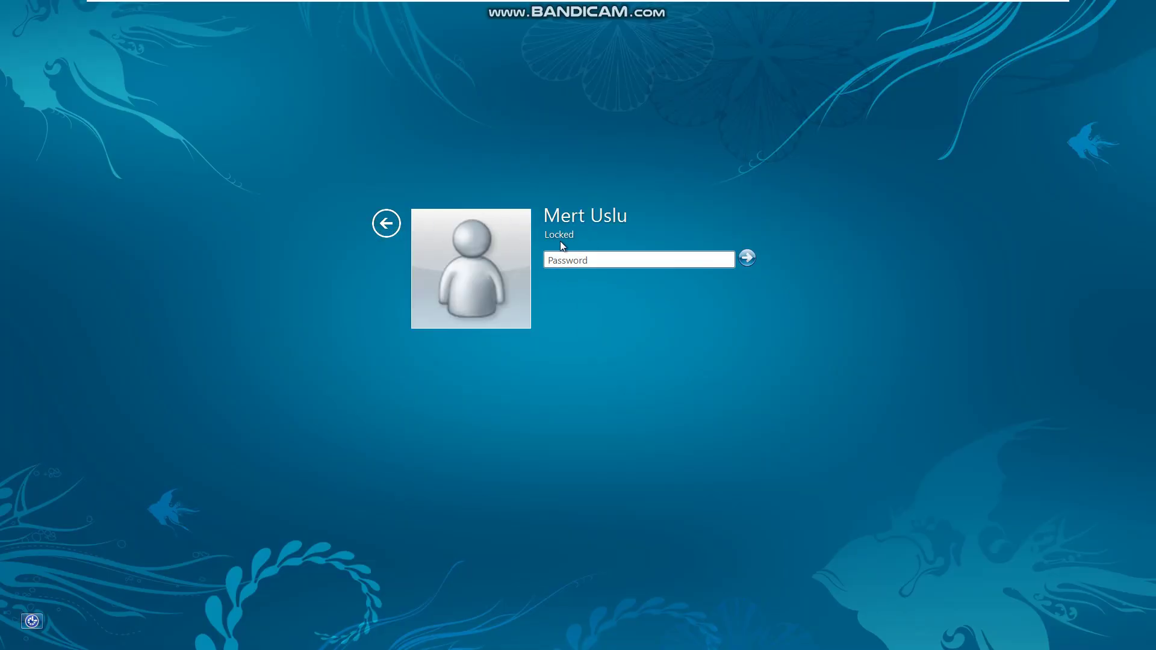
pyautogui.write('123')
pyautogui.press('Return')
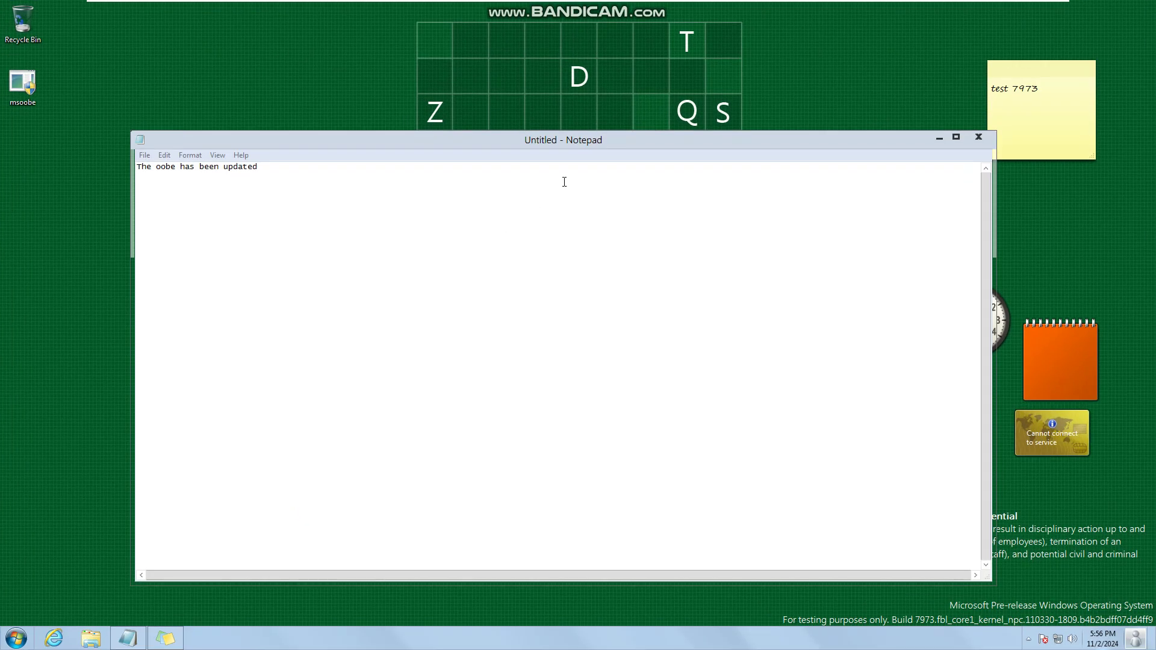
# - Replace Notepad's text with 'Thanks for watching! See you in the next video!' and nudge the window up
pyautogui.click(536, 197)
pyautogui.hotkey('ctrl', 'a')
pyautogui.press('BackSpace')
pyautogui.write('Thanks ')
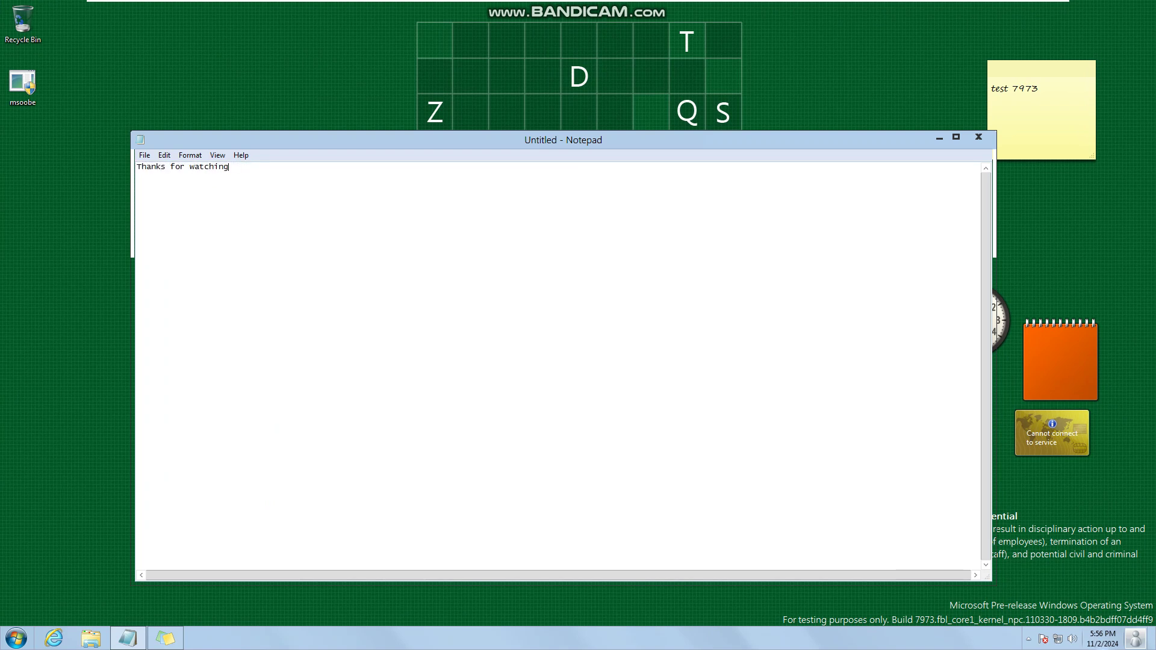
pyautogui.write('the next video!')
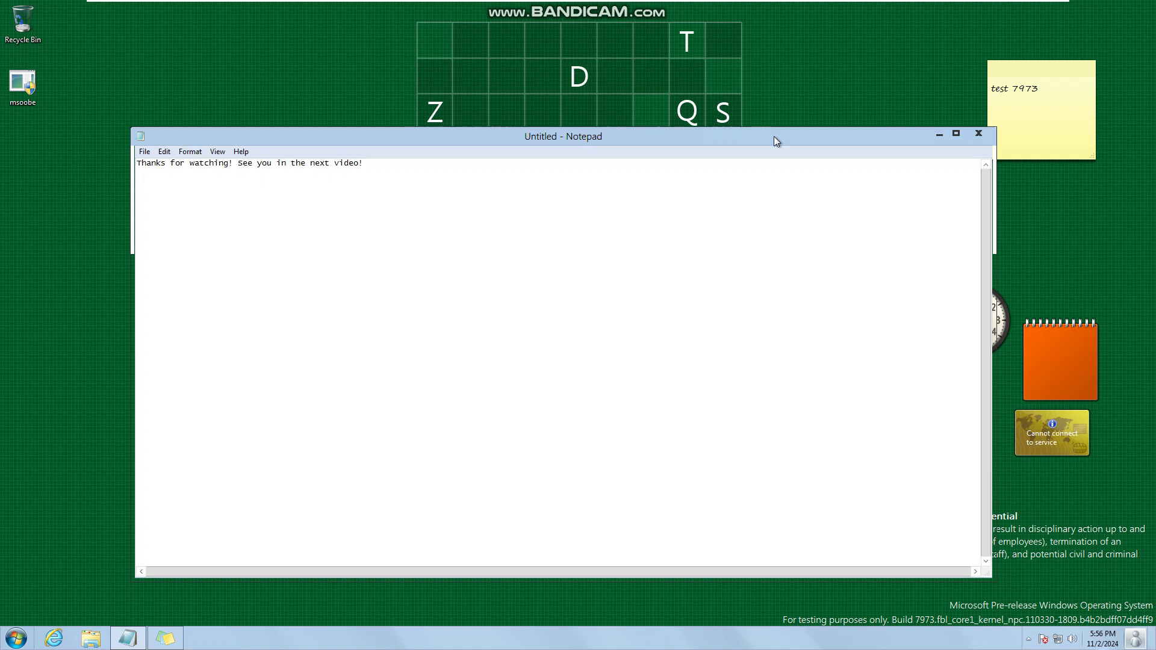
pyautogui.moveTo(774, 139); pyautogui.dragTo(773, 122)
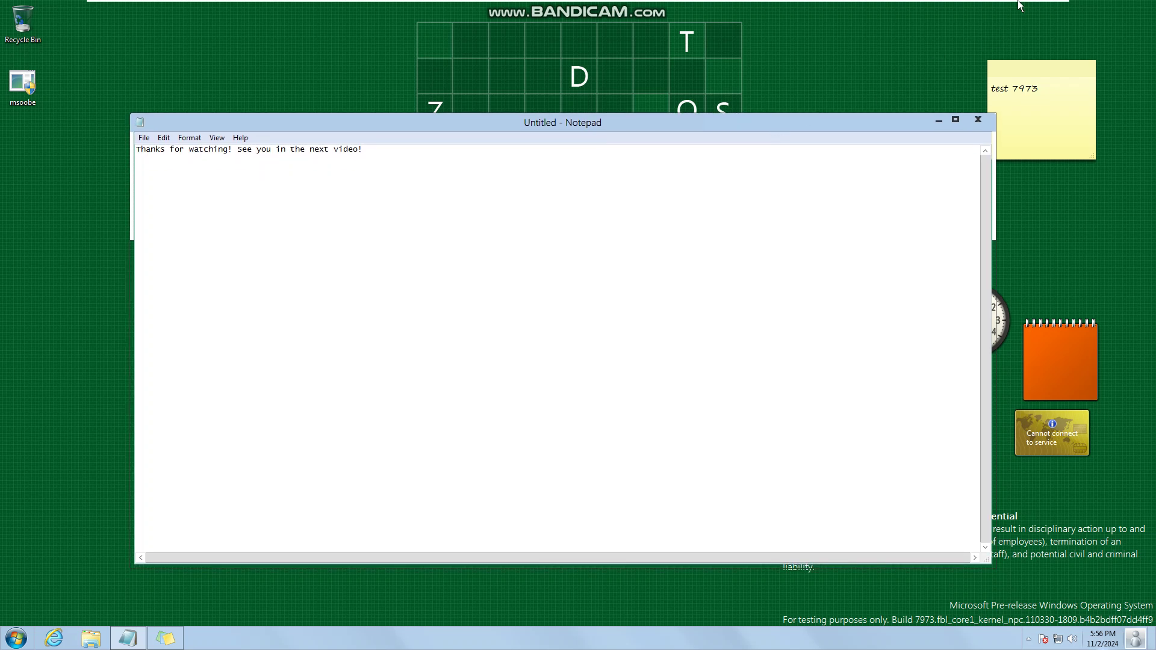